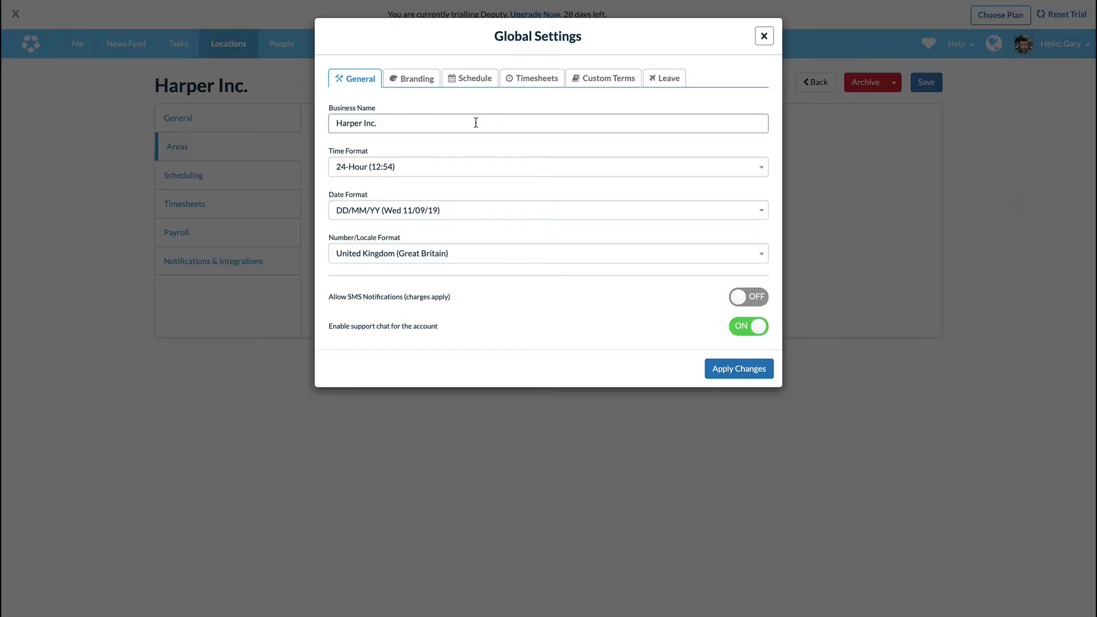
- Upload harper logo.png as the new business logo in Branding settings
{"action": "left_click", "coordinate": [414, 82]}
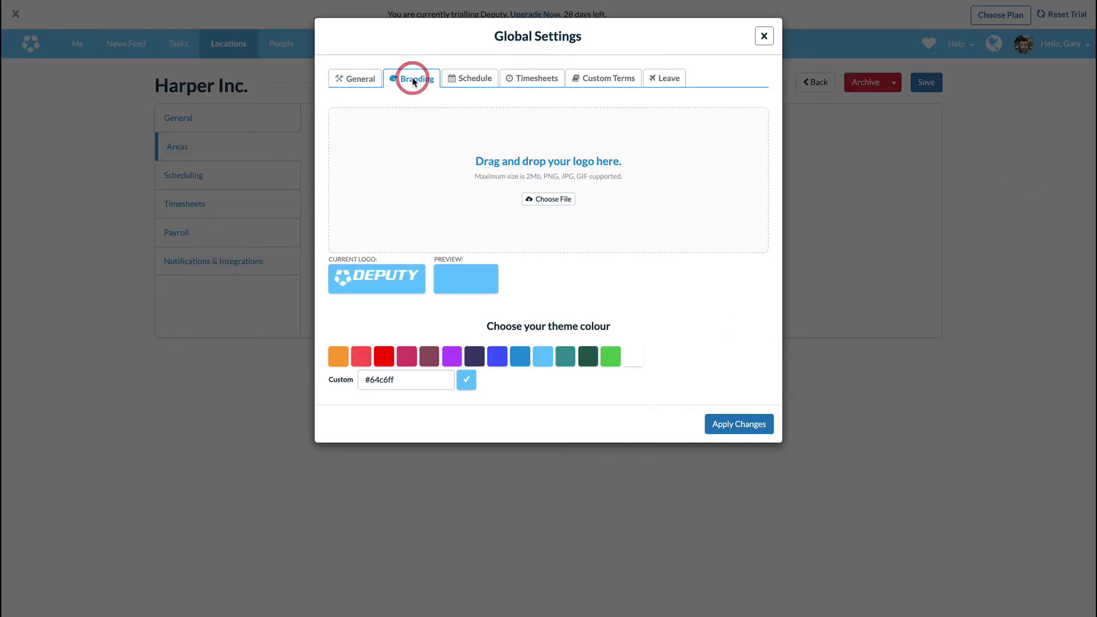
{"action": "left_click", "coordinate": [553, 198]}
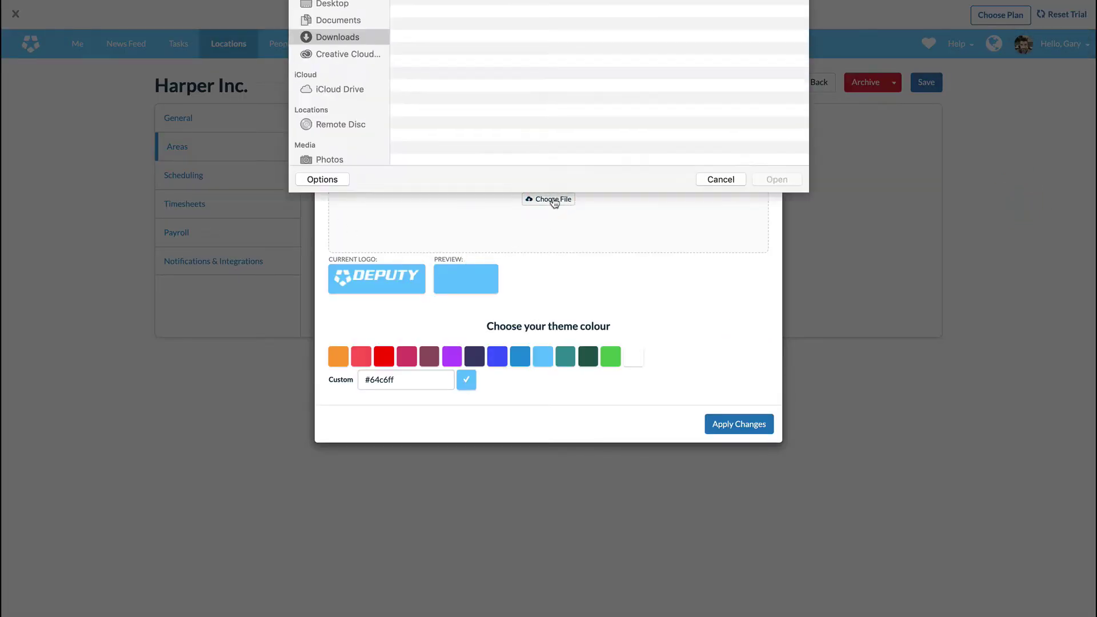
{"action": "left_click", "coordinate": [451, 223]}
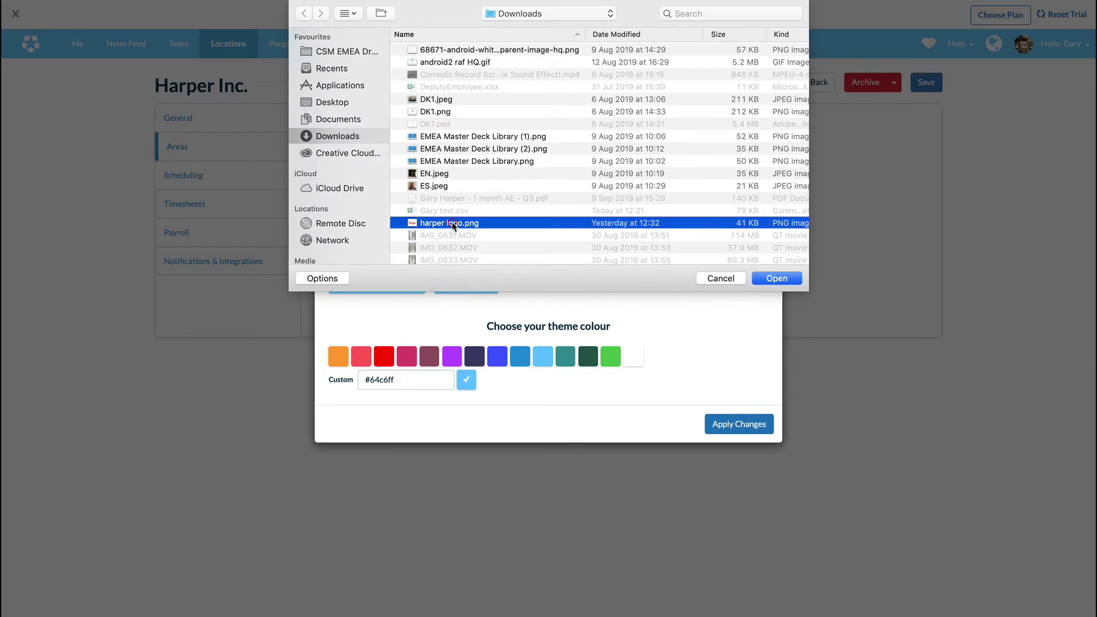
{"action": "left_click", "coordinate": [775, 277]}
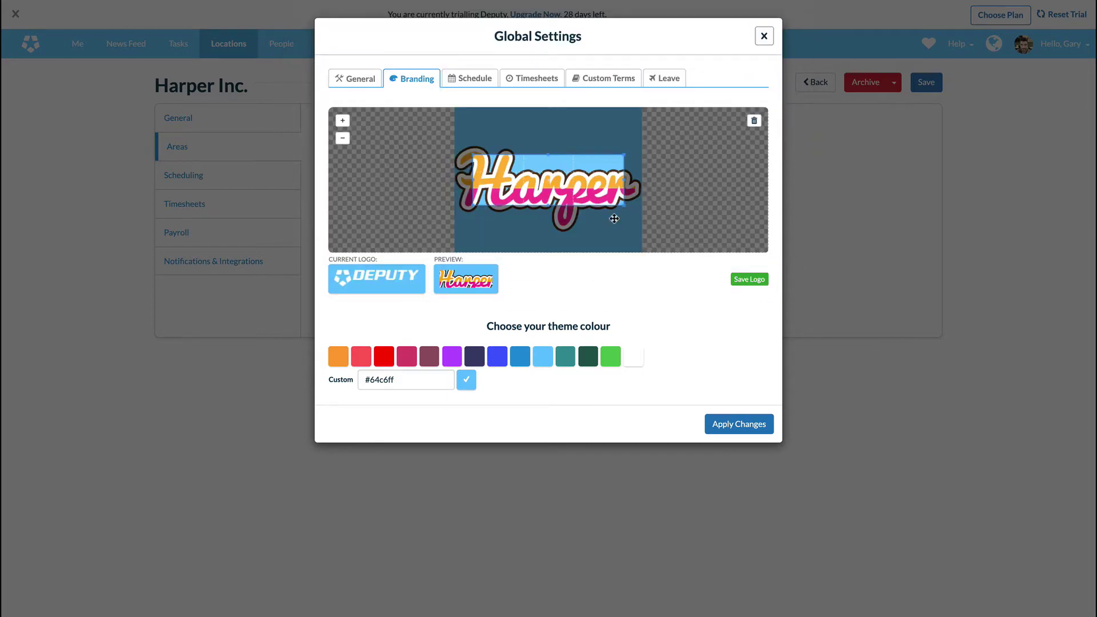
- Crop the logo to cover the whole Harper logo and pick the magenta theme colour
{"action": "mouse_move", "coordinate": [561, 198]}
{"action": "left_mouse_down"}
{"action": "mouse_move", "coordinate": [543, 165]}
{"action": "mouse_move", "coordinate": [537, 237]}
{"action": "mouse_move", "coordinate": [557, 185]}
{"action": "mouse_move", "coordinate": [568, 192]}
{"action": "left_mouse_up"}
{"action": "left_click", "coordinate": [638, 197]}
{"action": "left_click", "coordinate": [553, 182]}
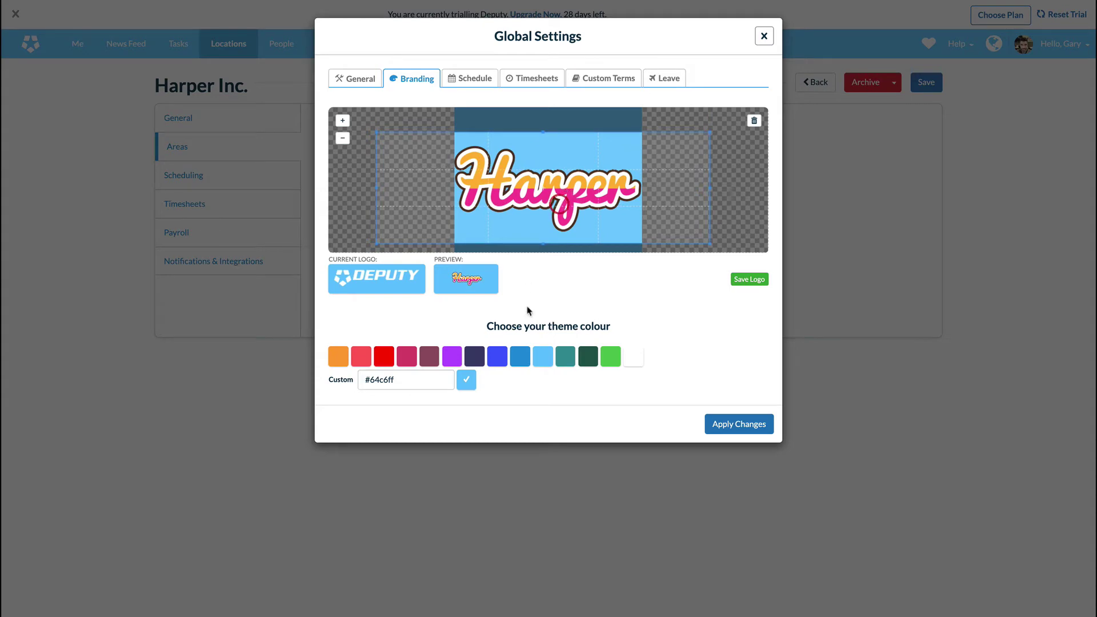
{"action": "left_click", "coordinate": [404, 354]}
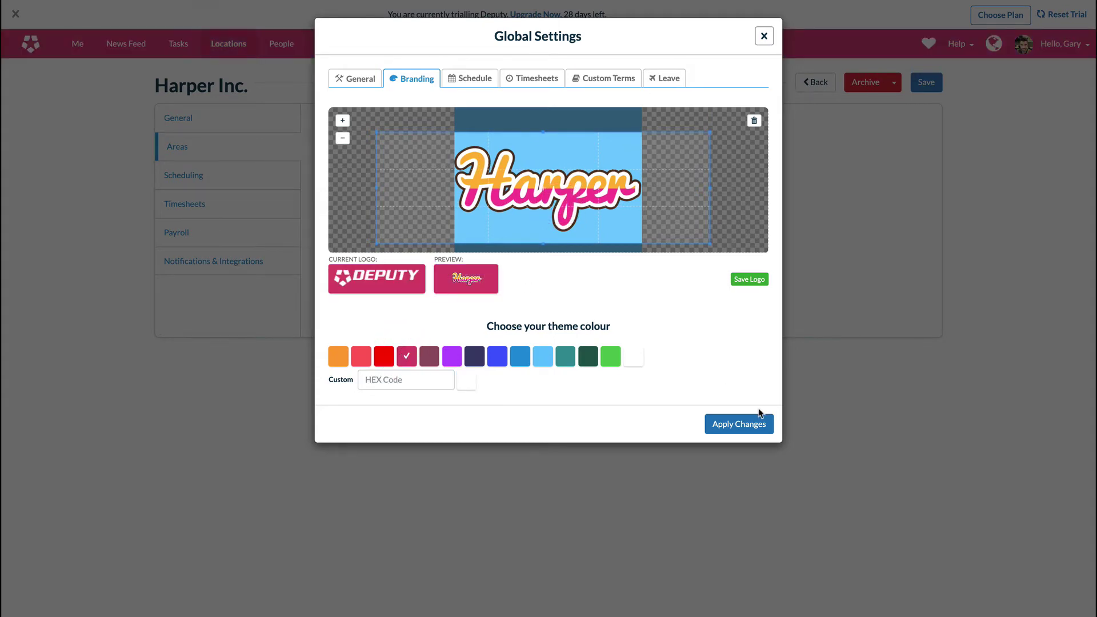
- Save the cropped Harper logo and apply the magenta branding to the account
{"action": "left_click", "coordinate": [744, 280]}
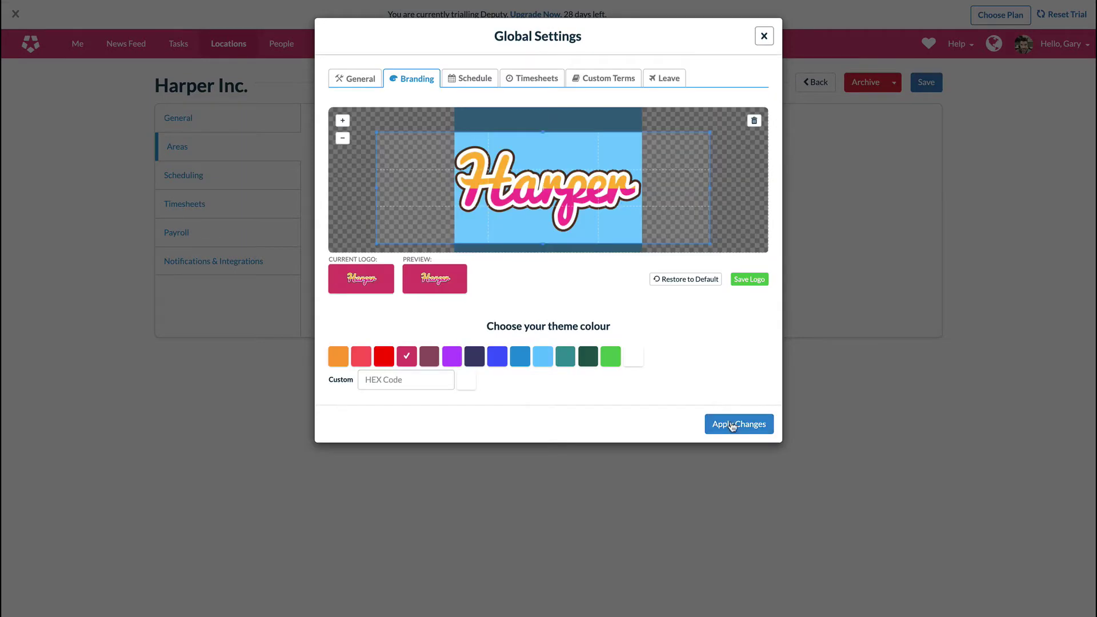
{"action": "left_click", "coordinate": [731, 423]}
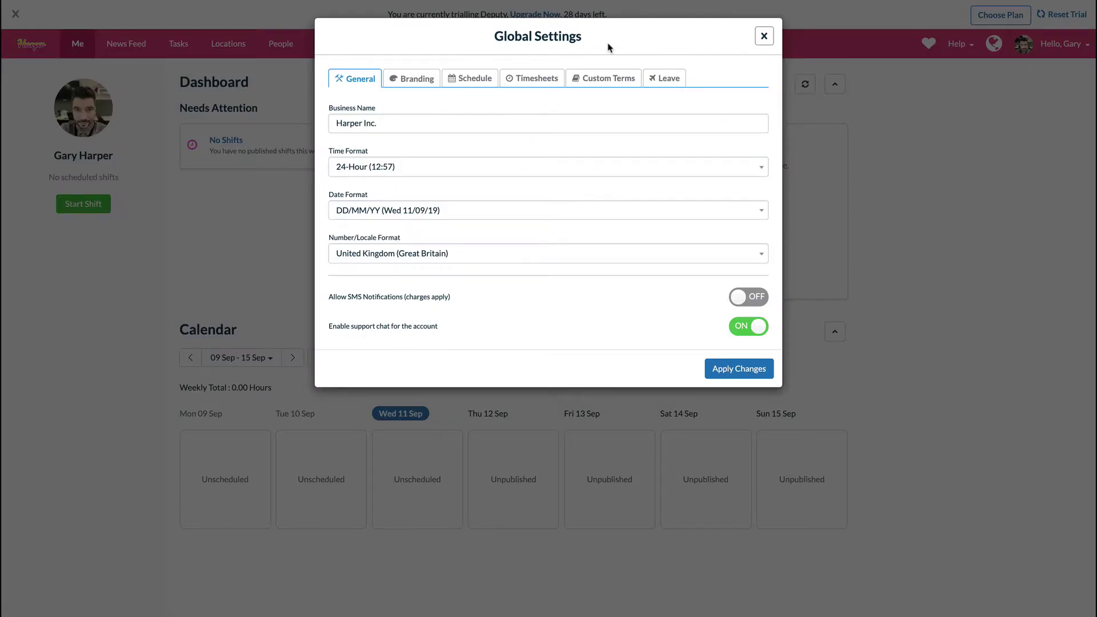
- Use am/pm time, rename the meal break term to 'Meal break' and the employee term to 'Staff'
{"action": "left_click", "coordinate": [416, 167]}
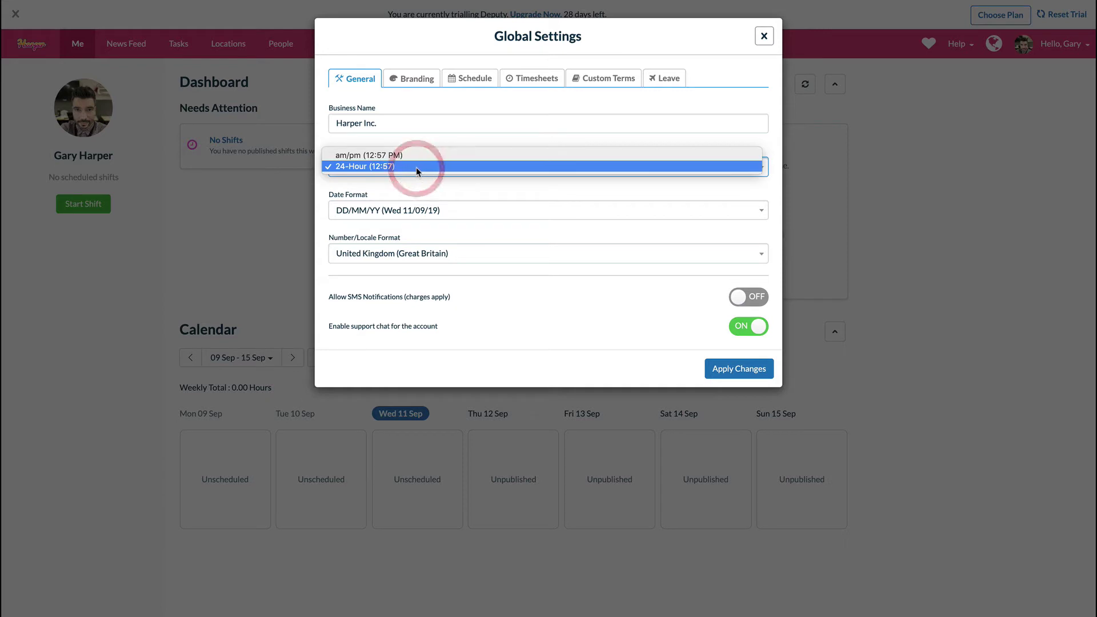
{"action": "left_click", "coordinate": [419, 155]}
{"action": "left_click", "coordinate": [618, 78]}
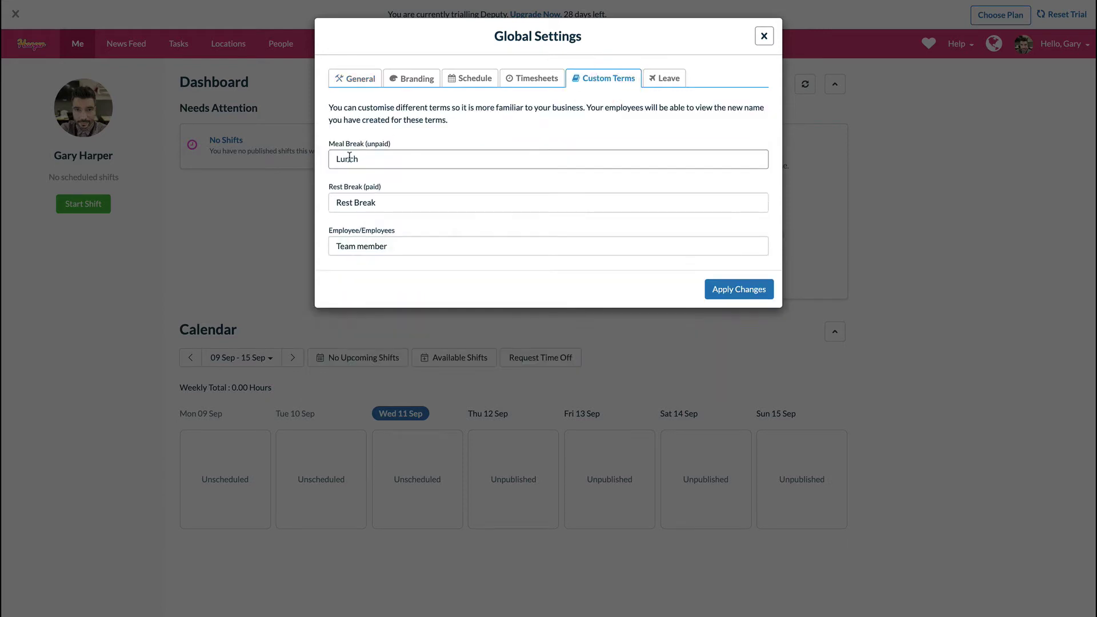
{"action": "double_click", "coordinate": [404, 160]}
{"action": "type", "text": "Meal break"}
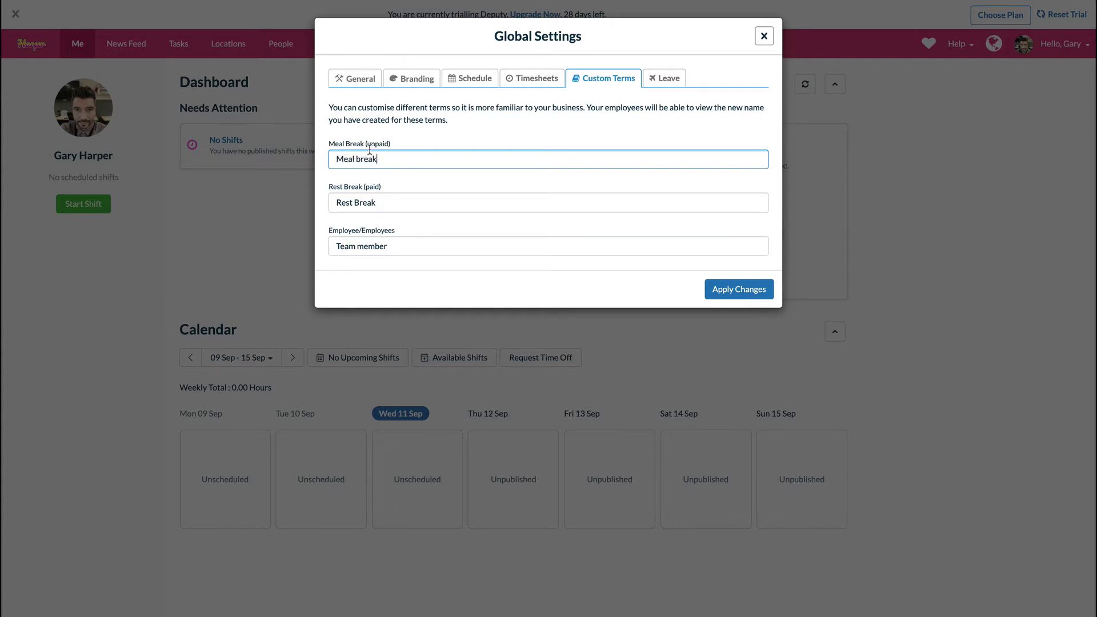
{"action": "triple_click", "coordinate": [421, 246]}
{"action": "type", "text": "Staff"}
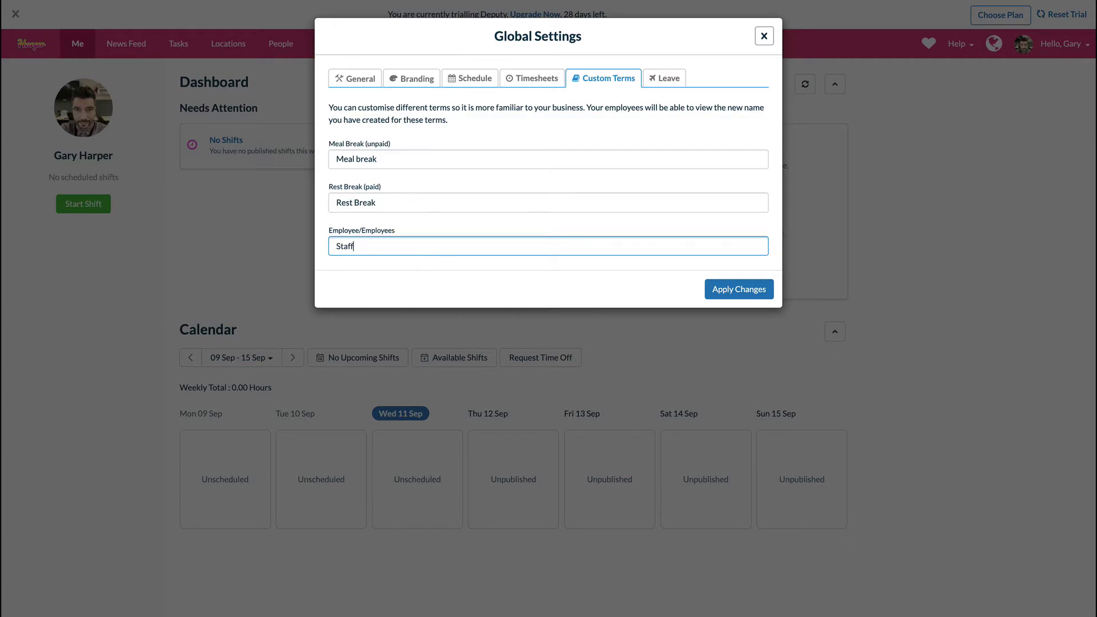
{"action": "key", "text": "Return"}
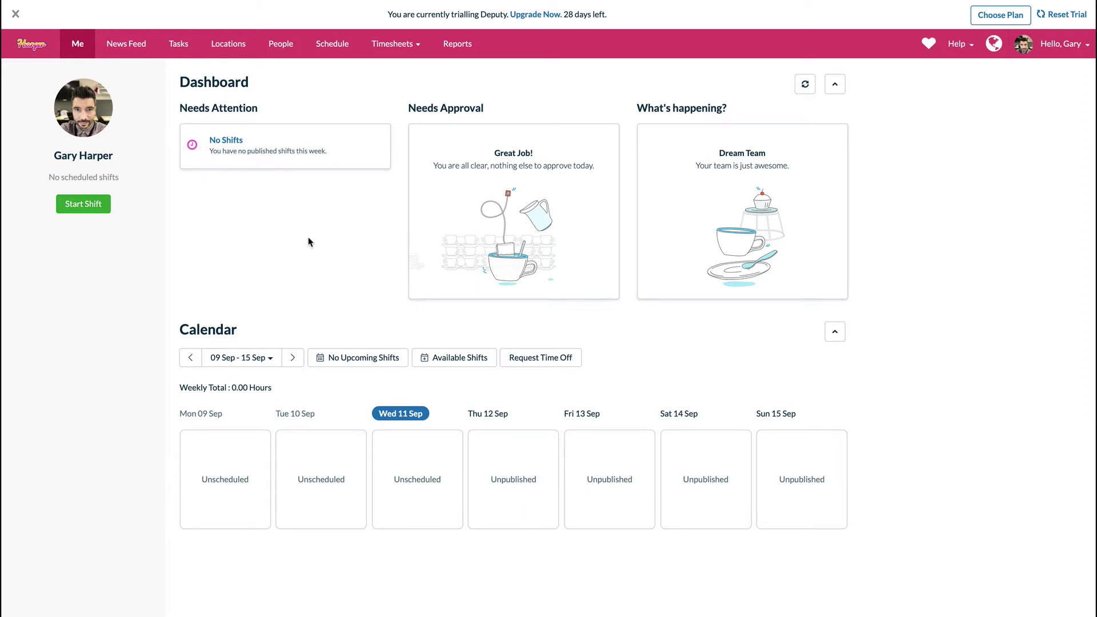
- Open the Harper Inc. location's settings from the Locations list
{"action": "left_click", "coordinate": [229, 44]}
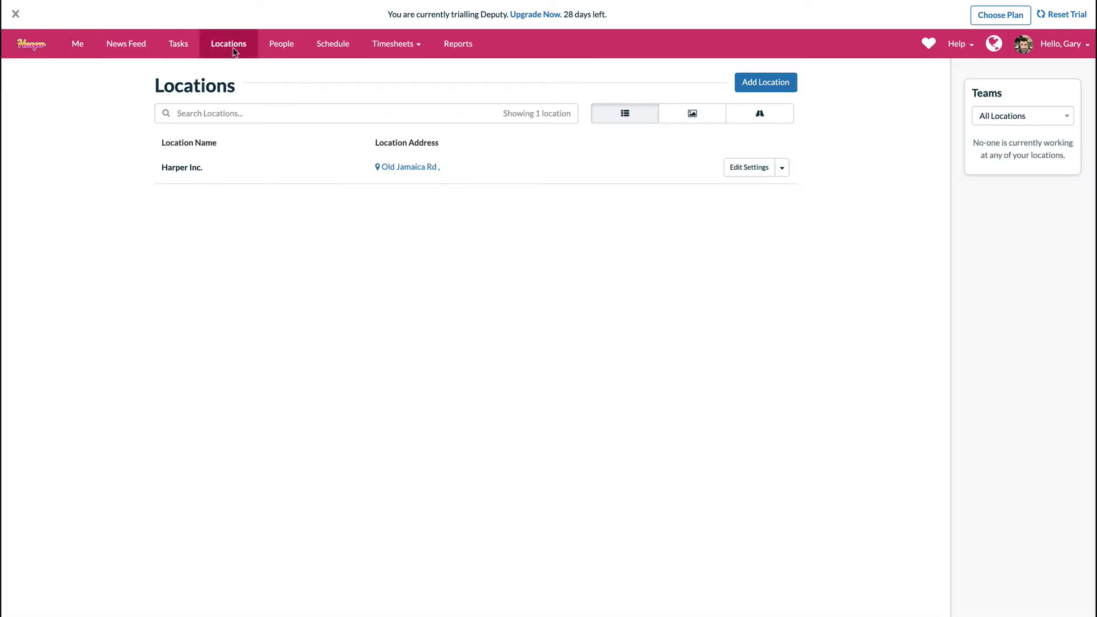
{"action": "left_click", "coordinate": [736, 162]}
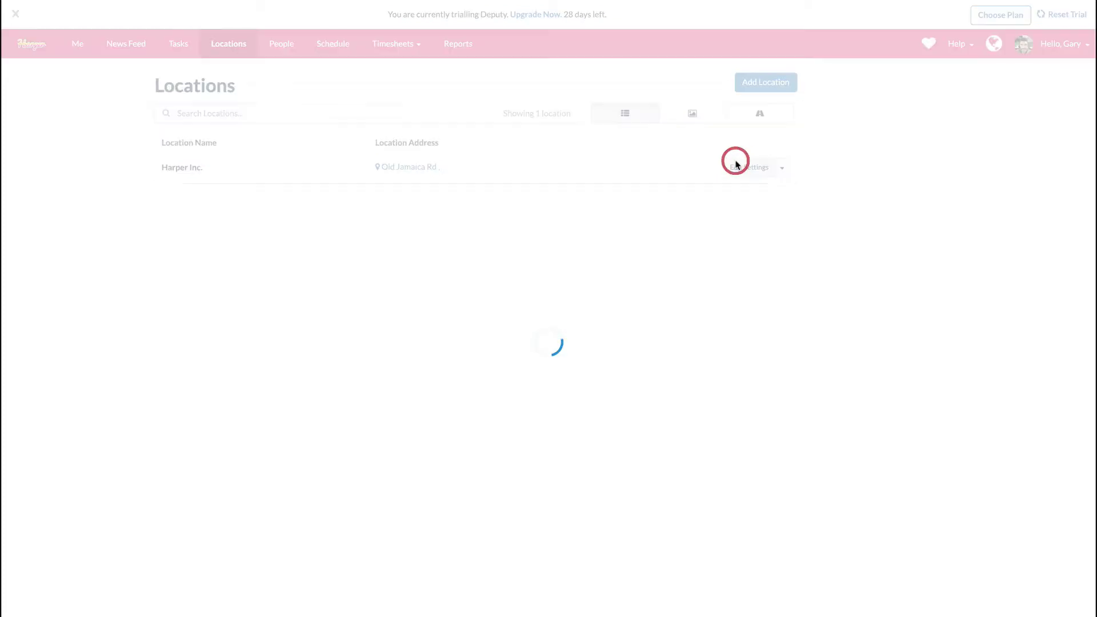
{"action": "left_click", "coordinate": [325, 140]}
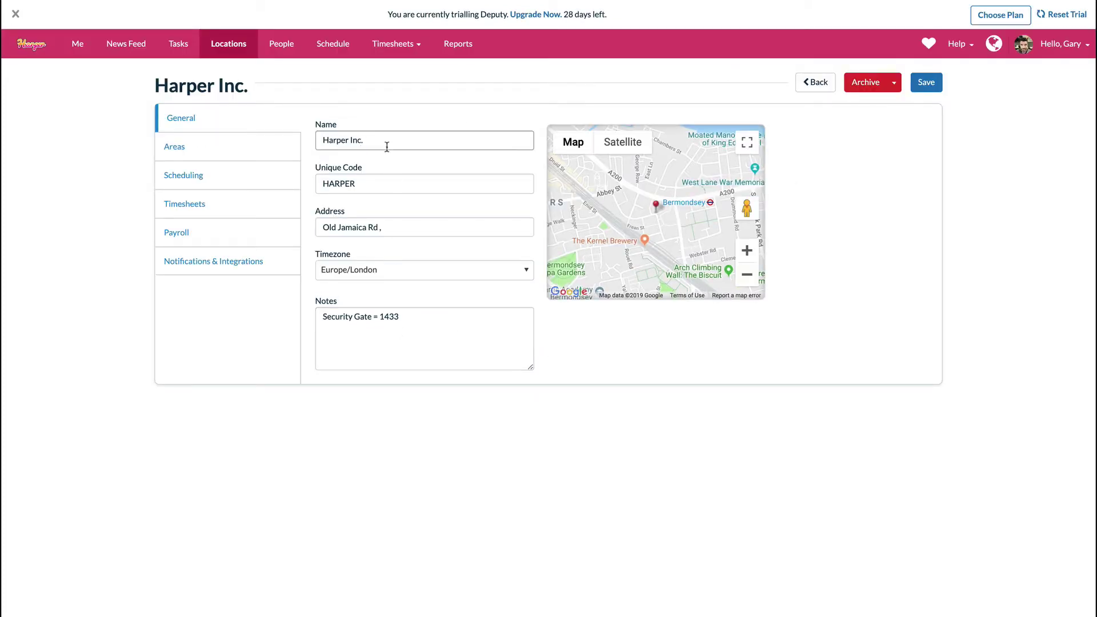
{"action": "double_click", "coordinate": [370, 189]}
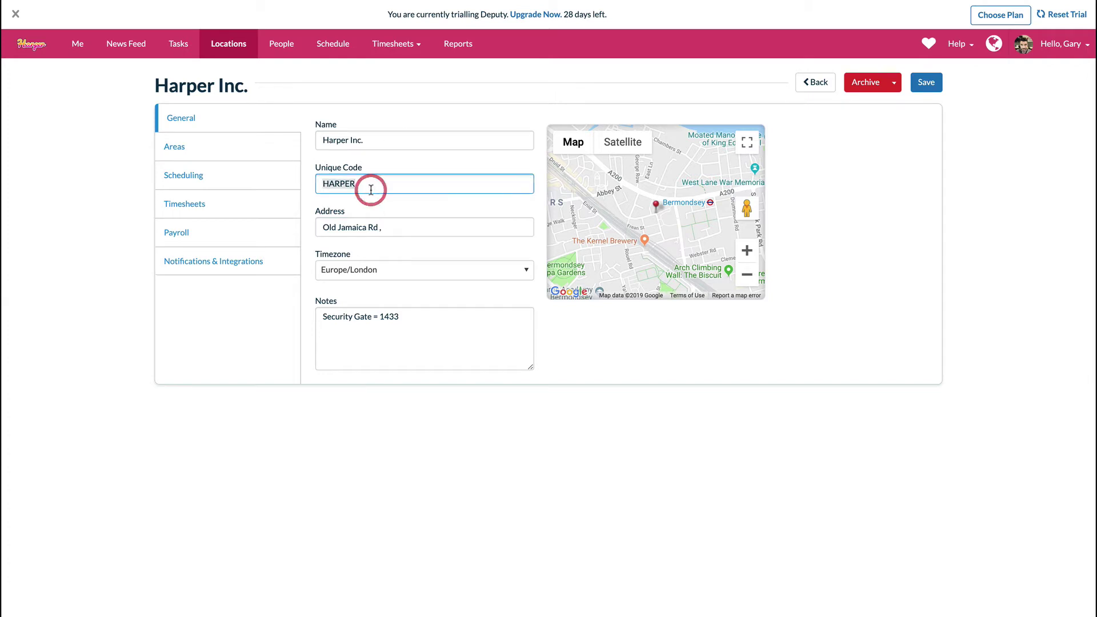
{"action": "type", "text": "1234"}
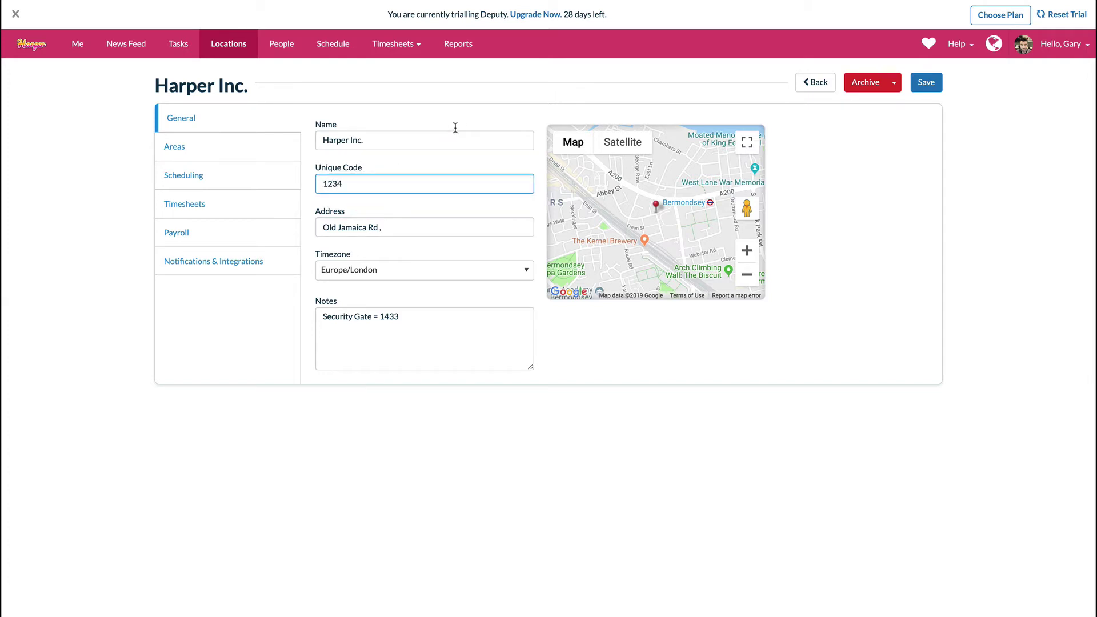
{"action": "key", "text": "Tab"}
{"action": "scroll", "coordinate": [664, 208], "scroll_direction": "up", "scroll_amount": 4}
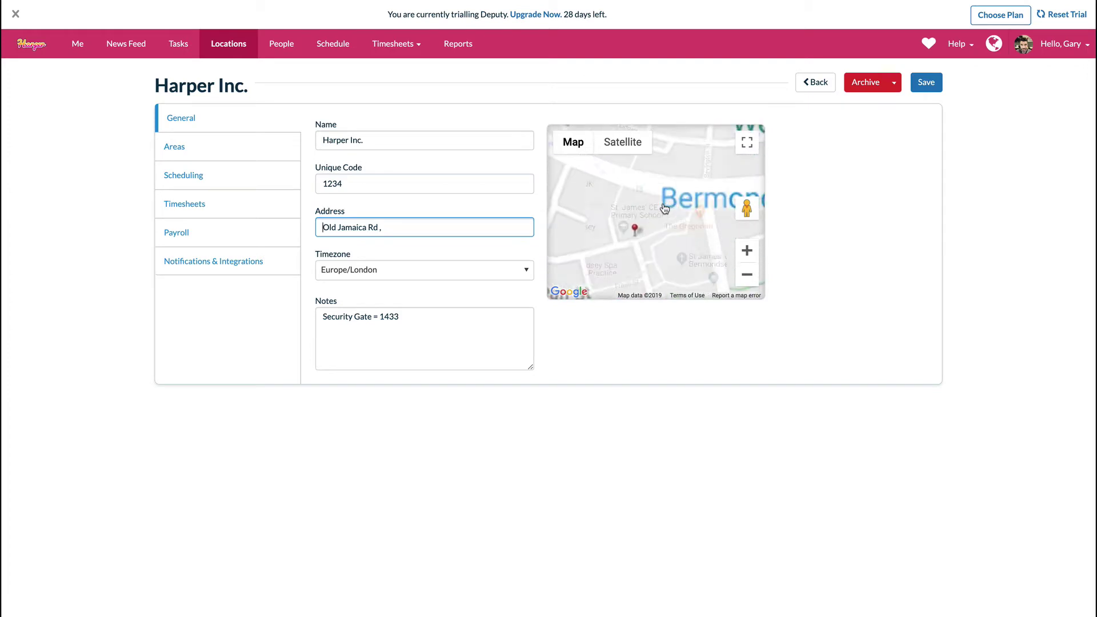
{"action": "left_click", "coordinate": [667, 183]}
{"action": "scroll", "coordinate": [667, 183], "scroll_direction": "down", "scroll_amount": 3}
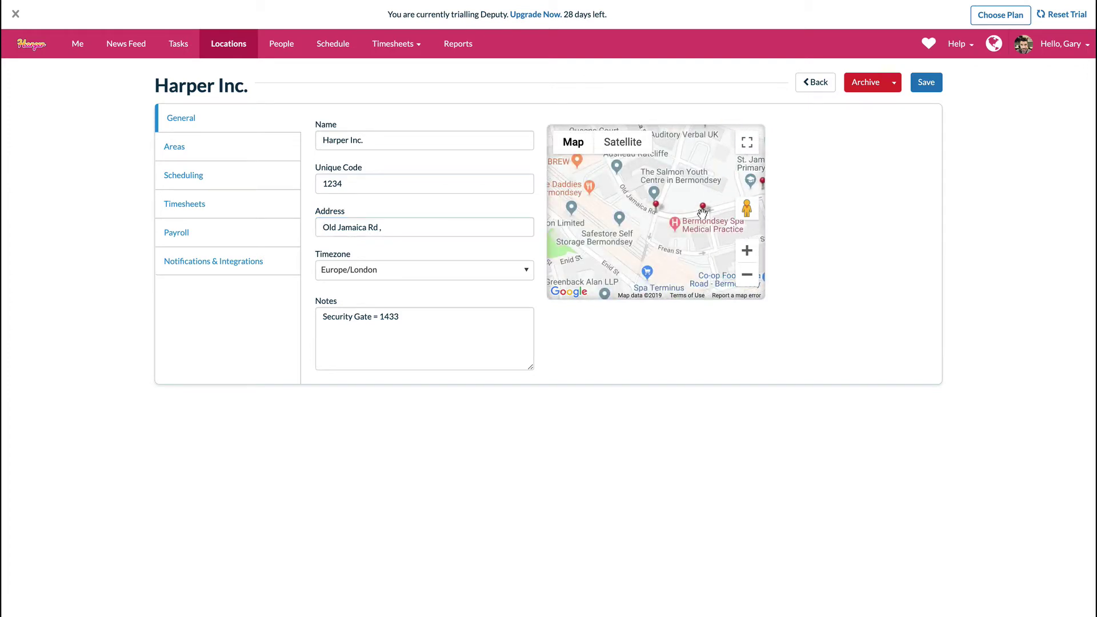
{"action": "scroll", "coordinate": [705, 209], "scroll_direction": "down", "scroll_amount": 2}
{"action": "scroll", "coordinate": [726, 218], "scroll_direction": "up", "scroll_amount": 2}
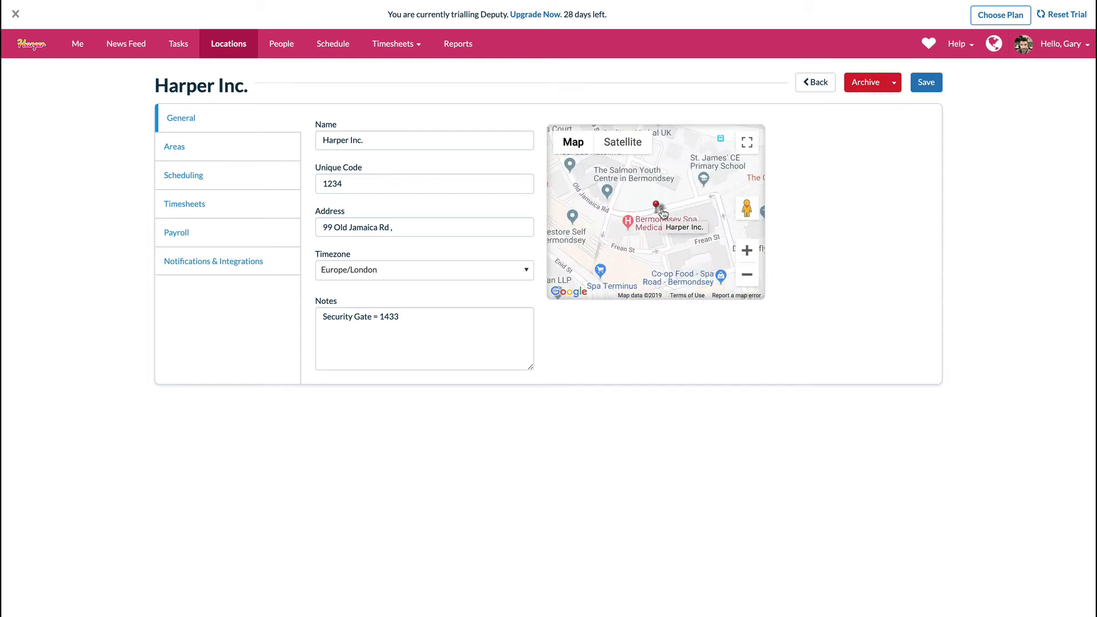
- Append a 'No parking' note to the location notes and show its work areas
{"action": "left_click", "coordinate": [430, 324]}
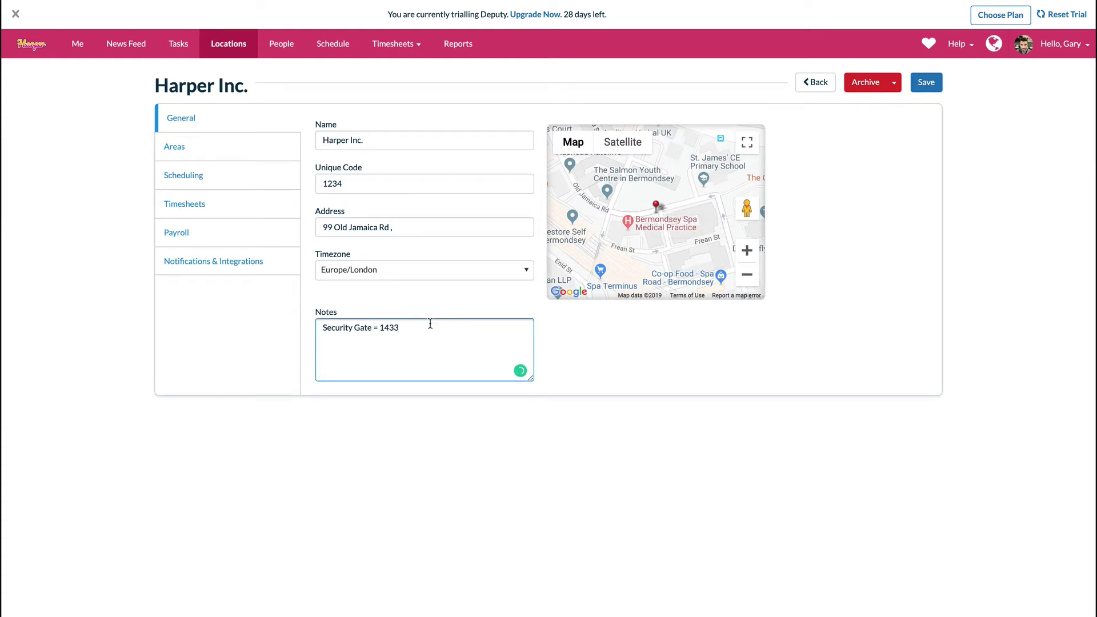
{"action": "type", "text": "No parking"}
{"action": "left_click", "coordinate": [219, 147]}
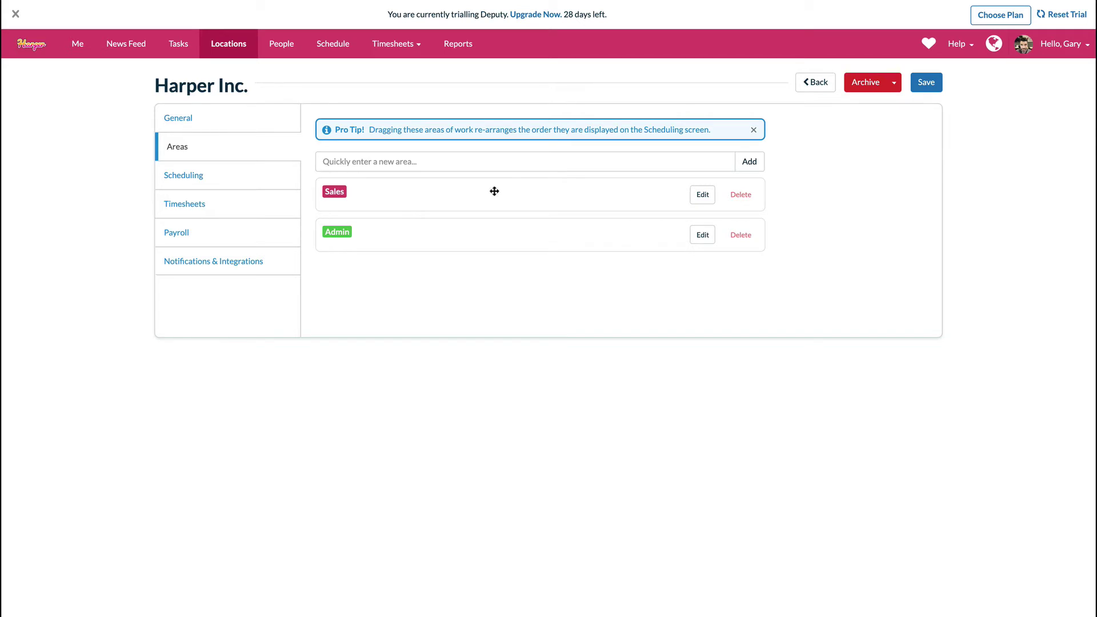
- Rename the Sales area to Reception and the Admin area to Bar
{"action": "left_click", "coordinate": [702, 195]}
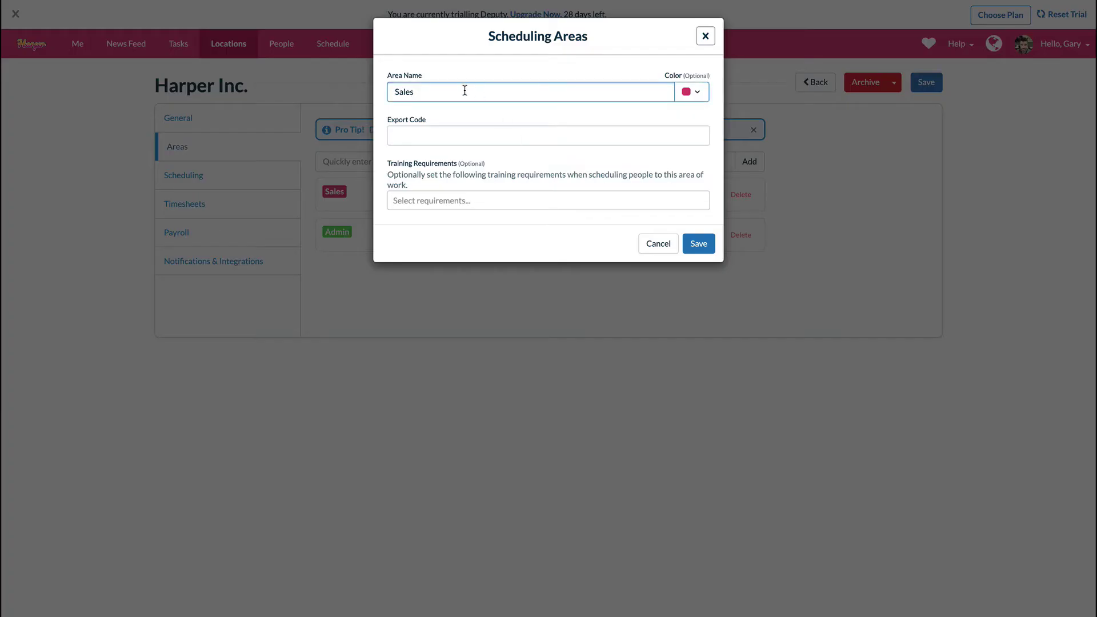
{"action": "double_click", "coordinate": [465, 90]}
{"action": "type", "text": "Reception"}
{"action": "left_click", "coordinate": [698, 243]}
{"action": "left_click", "coordinate": [702, 235]}
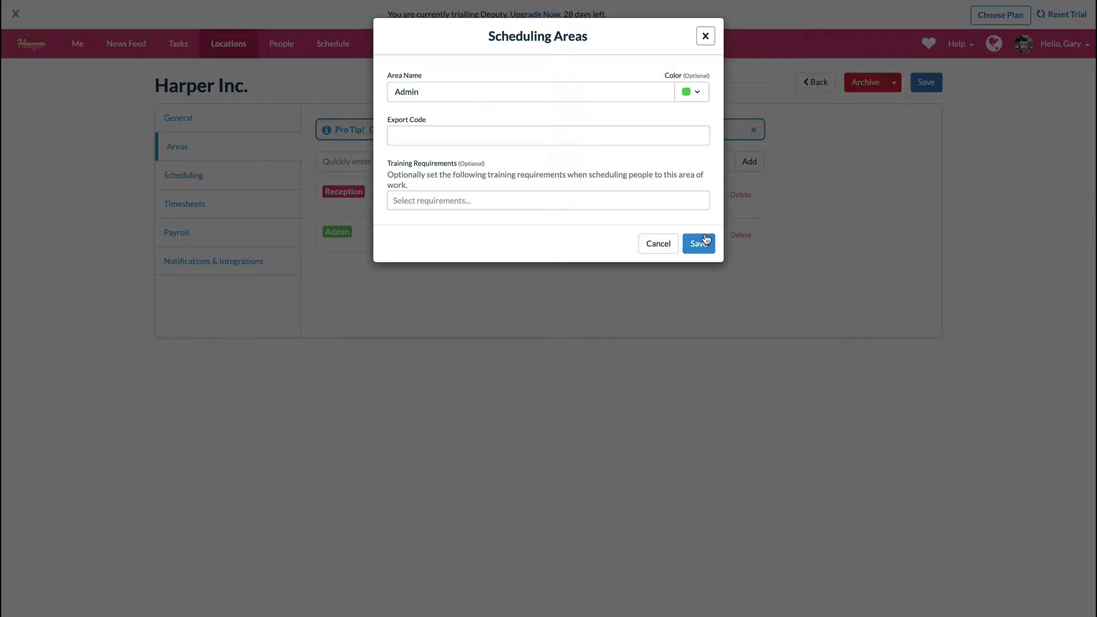
{"action": "double_click", "coordinate": [483, 93]}
{"action": "type", "text": "Bar"}
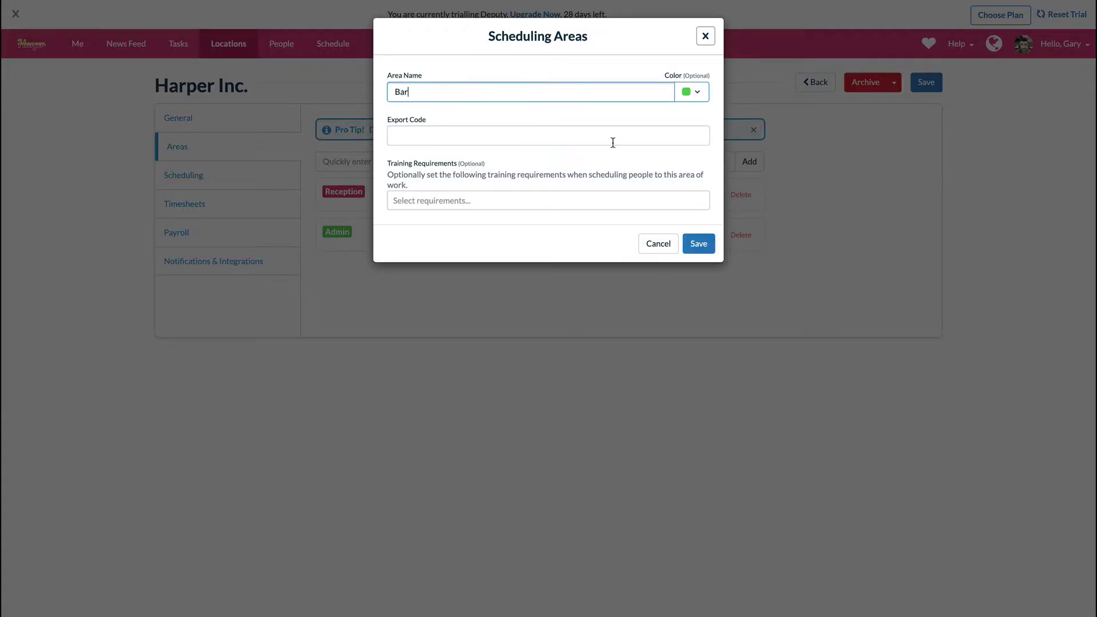
{"action": "left_click", "coordinate": [698, 244]}
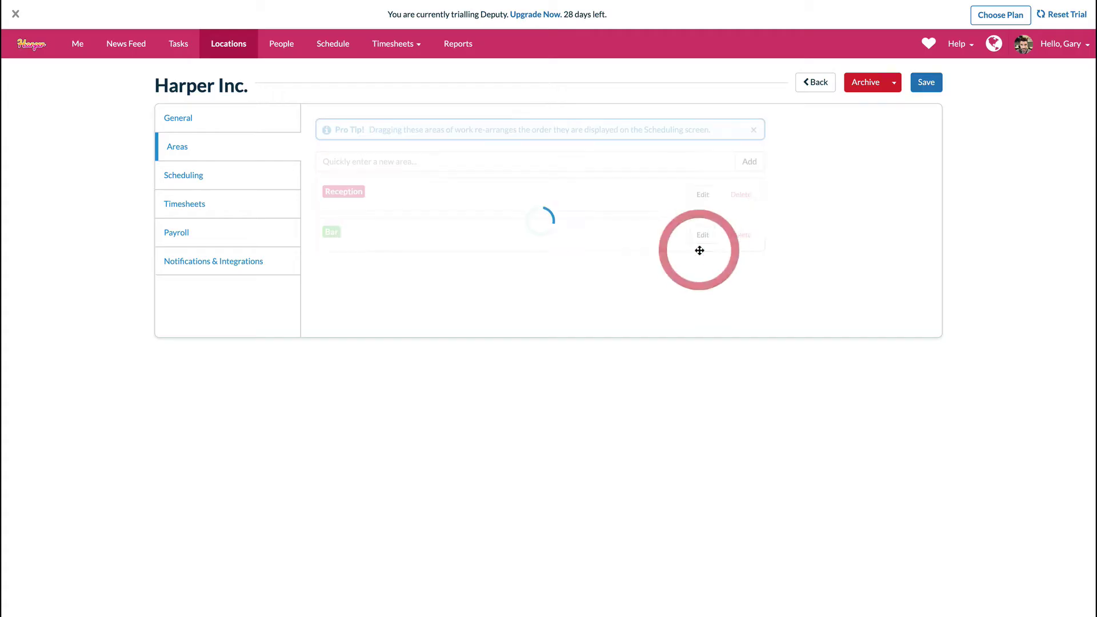
- Add a new work area named Training
{"action": "left_click", "coordinate": [394, 161]}
{"action": "type", "text": "Trai"}
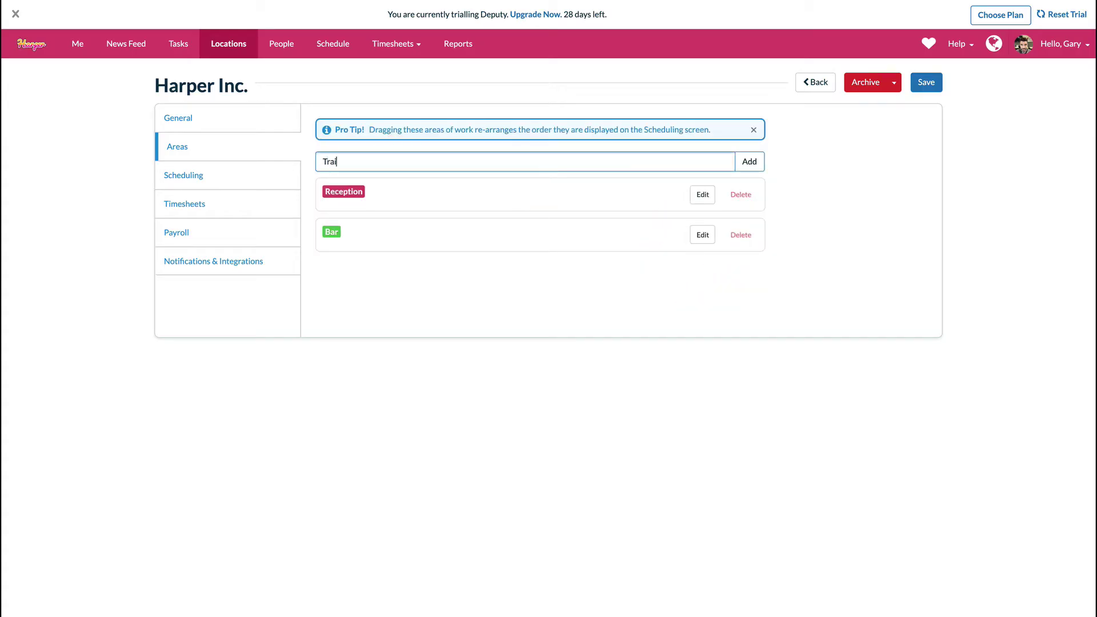
{"action": "type", "text": "ning"}
{"action": "key", "text": "Return"}
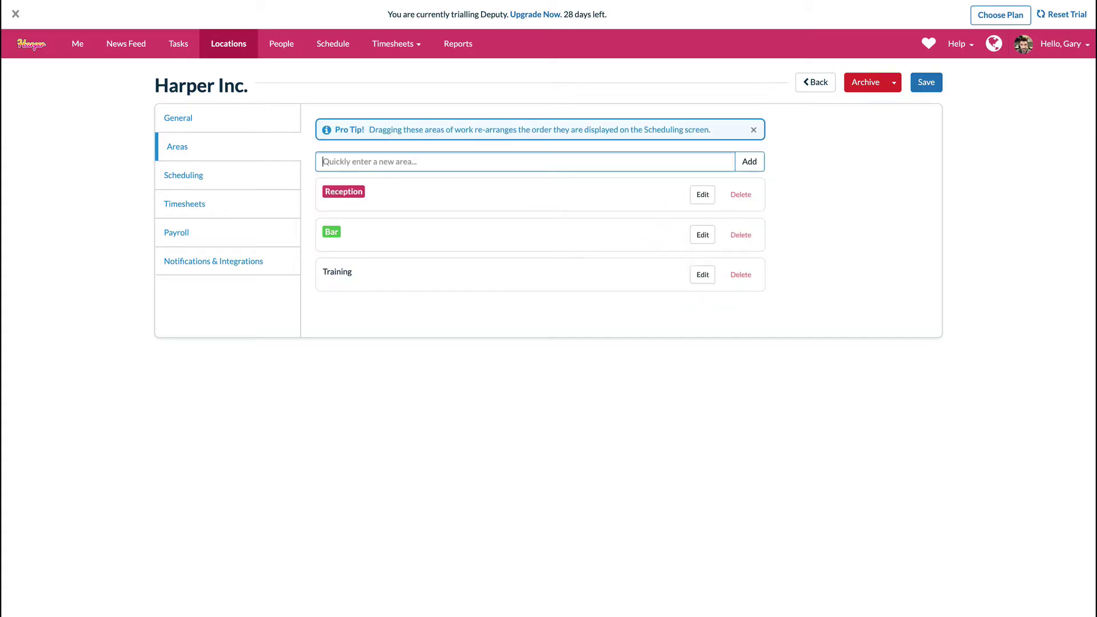
- Change the area colours, making the Bar area yellow
{"action": "left_click", "coordinate": [703, 274]}
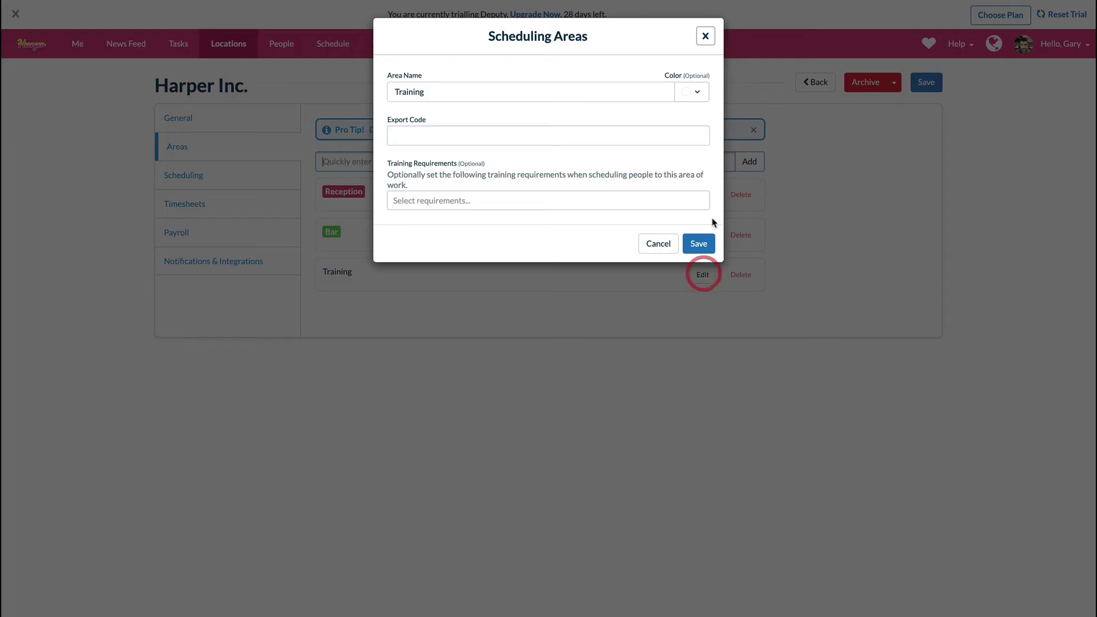
{"action": "left_click", "coordinate": [697, 93]}
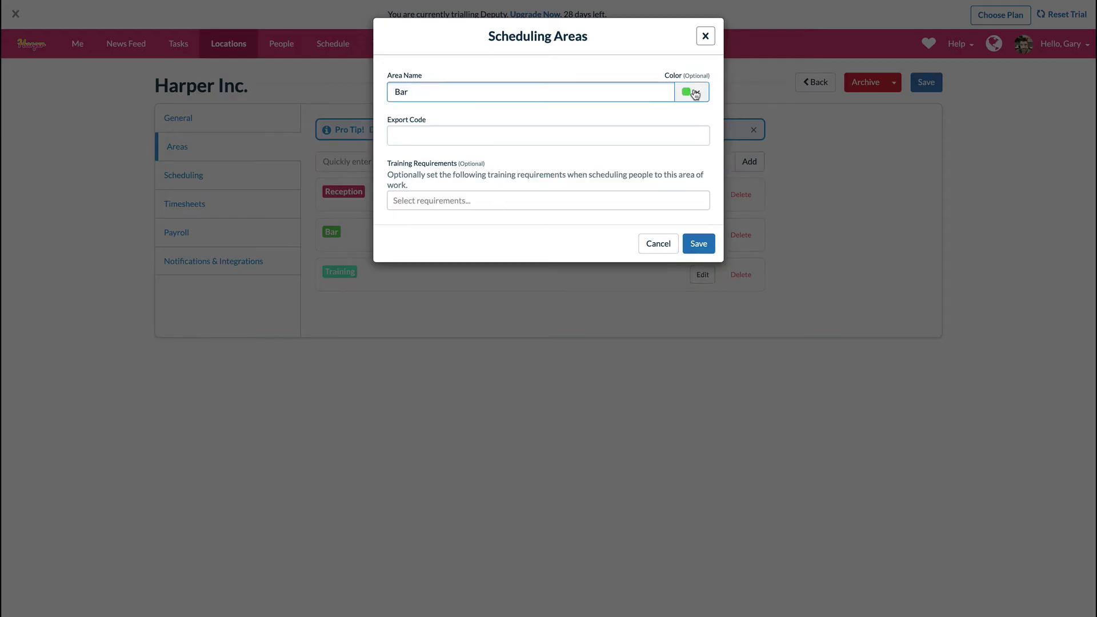
{"action": "left_click", "coordinate": [693, 91]}
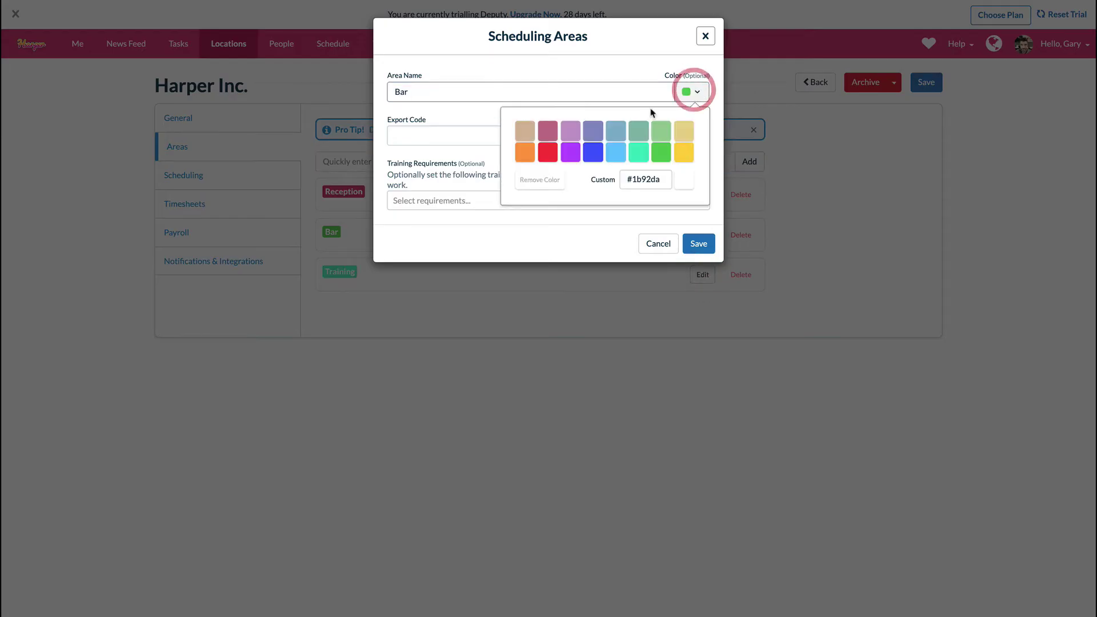
{"action": "left_click", "coordinate": [684, 153]}
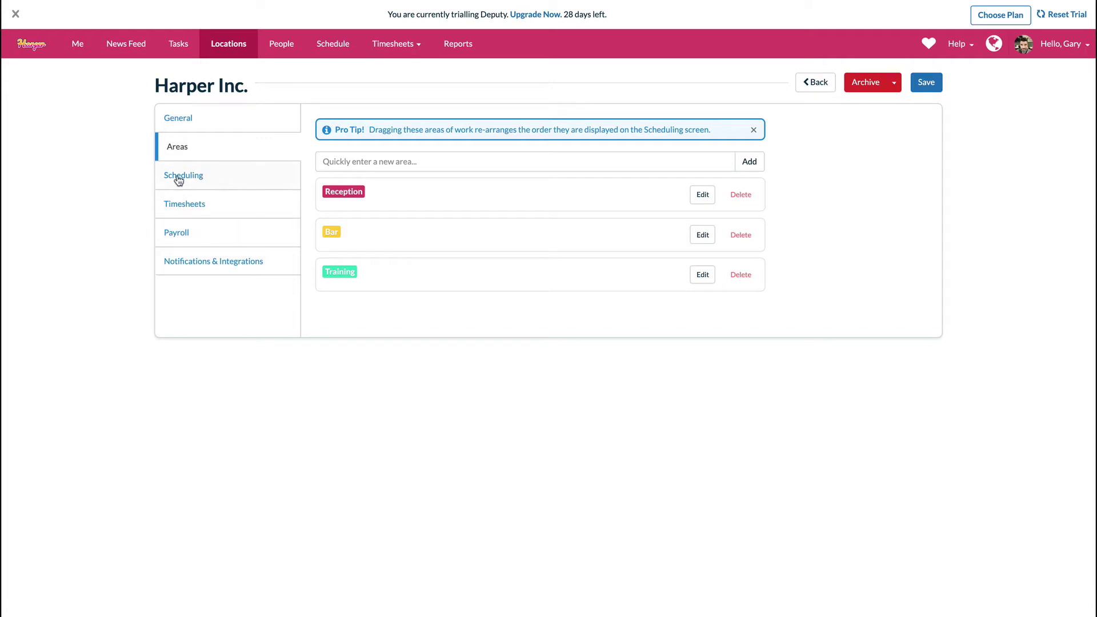
- Delete the Un-filled Open Shift notification rule and save the location settings
{"action": "left_click", "coordinate": [196, 261]}
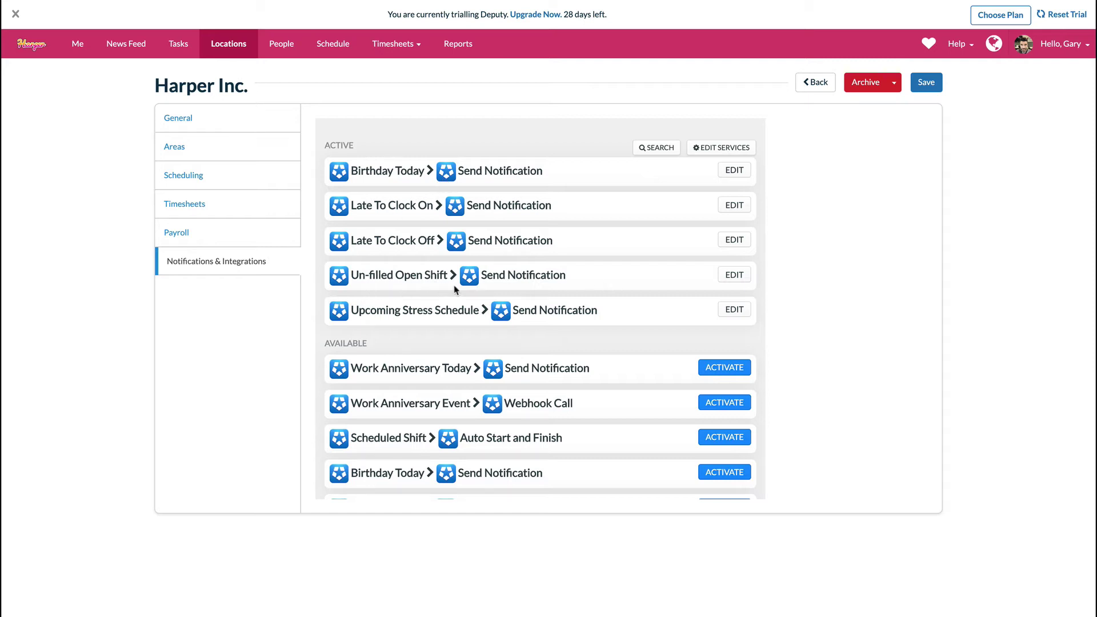
{"action": "left_click", "coordinate": [729, 276]}
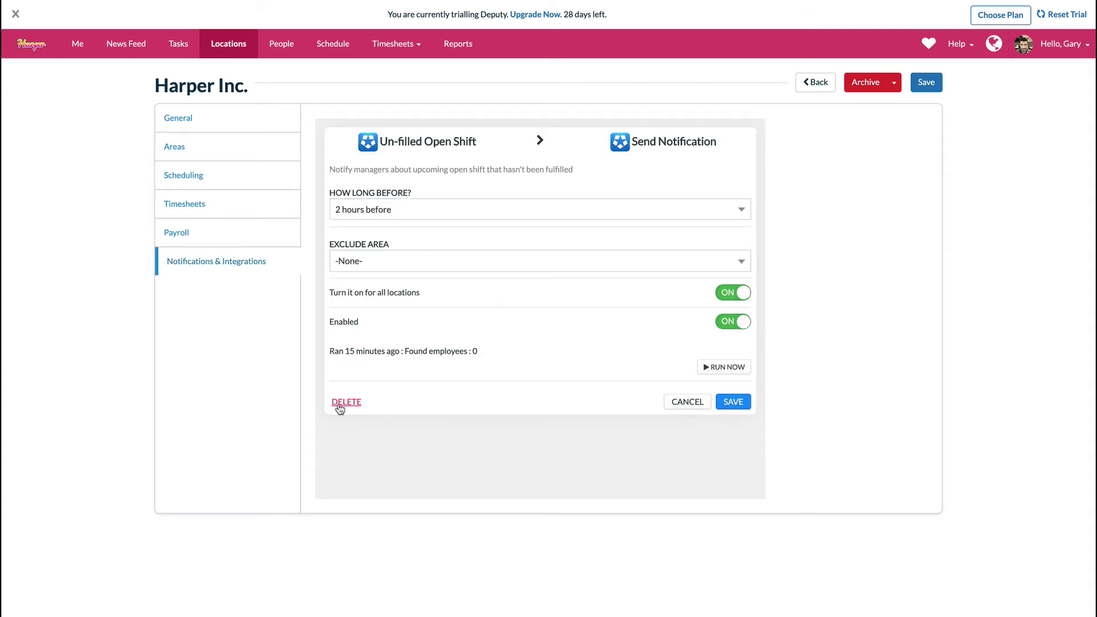
{"action": "left_click", "coordinate": [344, 403]}
{"action": "left_click", "coordinate": [736, 335]}
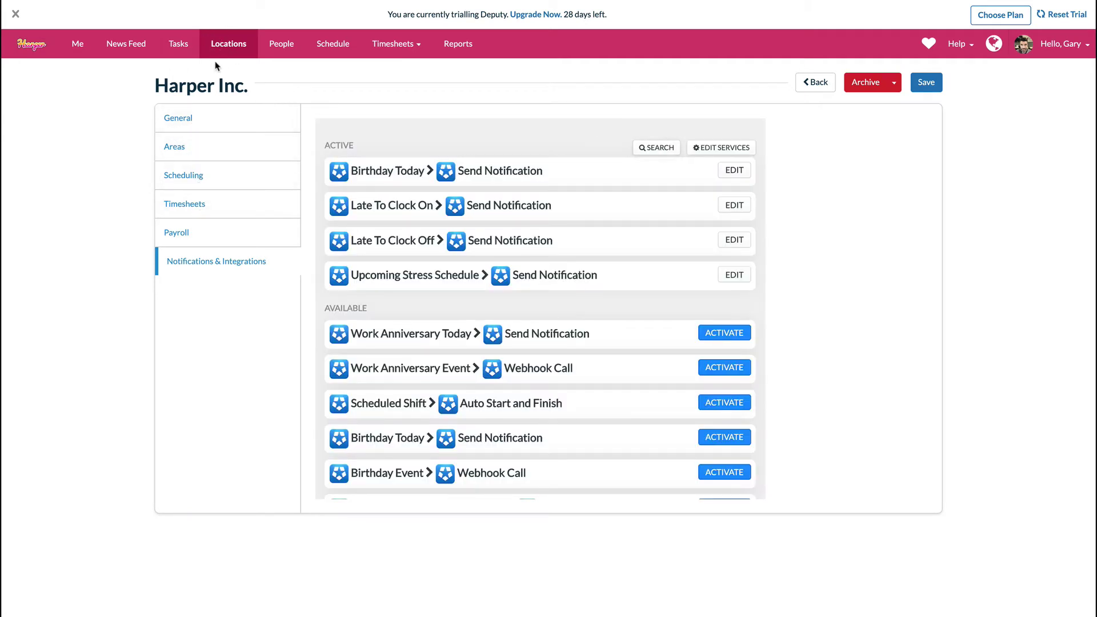
{"action": "left_click", "coordinate": [929, 84]}
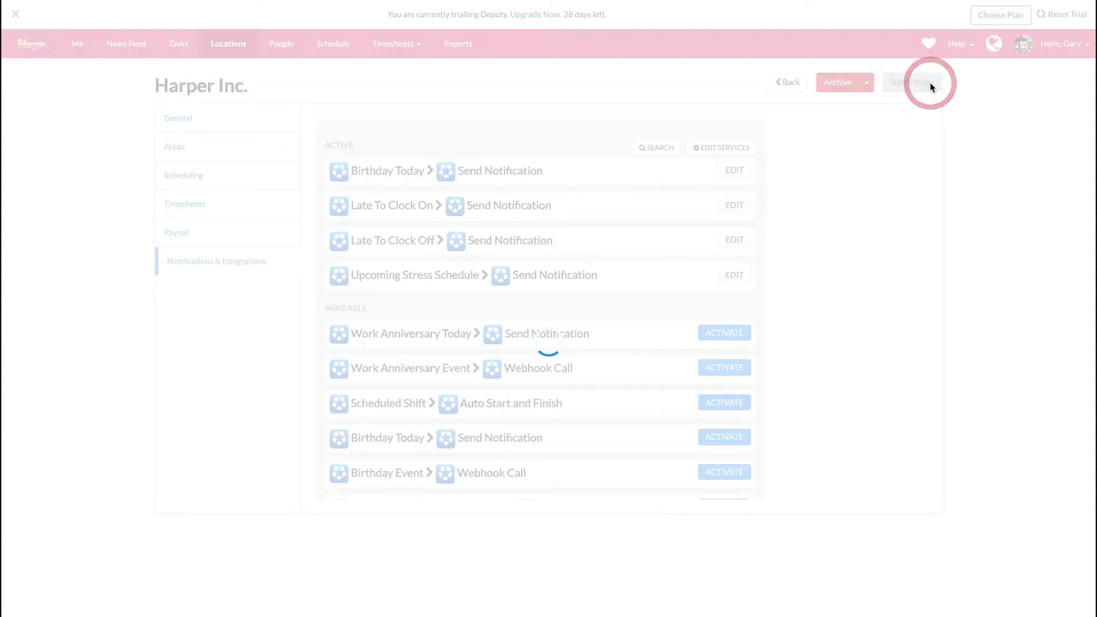
{"action": "left_click", "coordinate": [288, 49]}
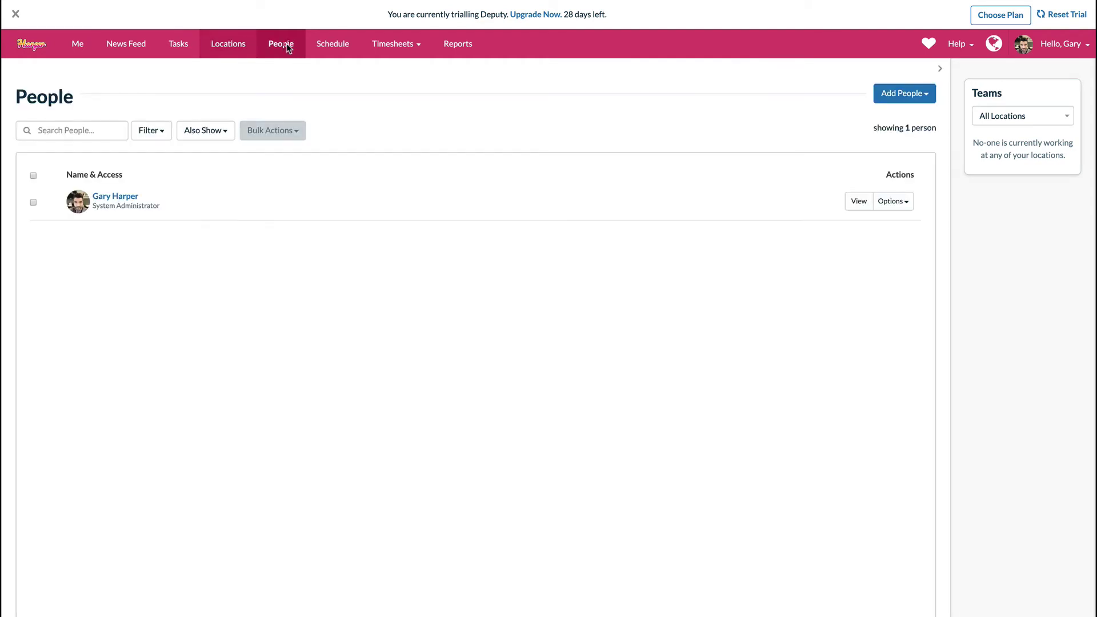
- Open the Add Multiple People form with four blank person rows
{"action": "left_click", "coordinate": [901, 93]}
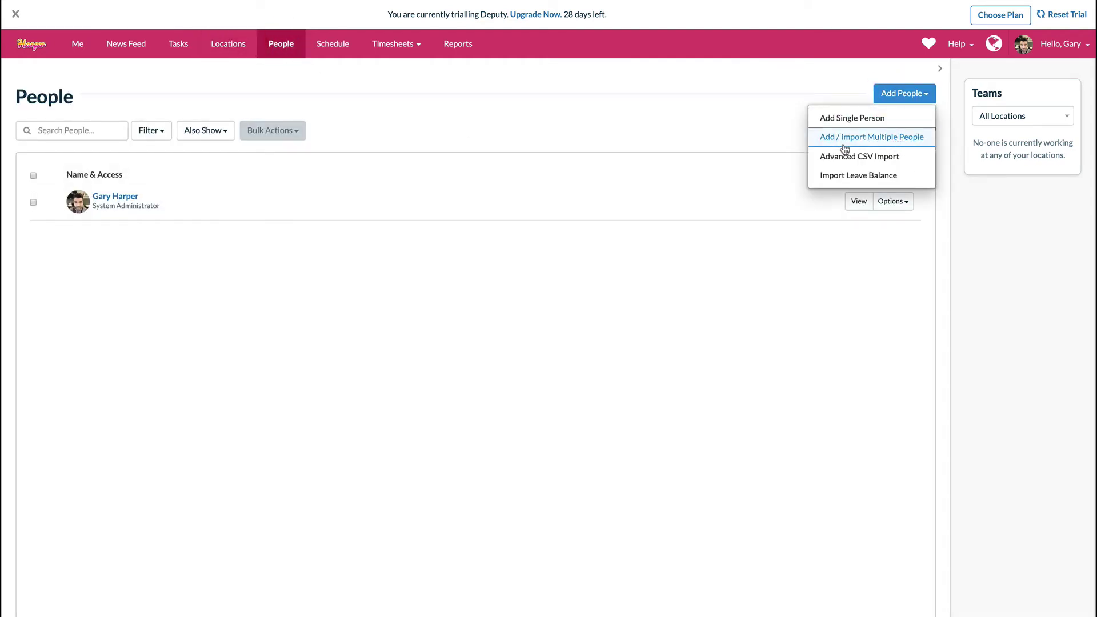
{"action": "left_click", "coordinate": [895, 141]}
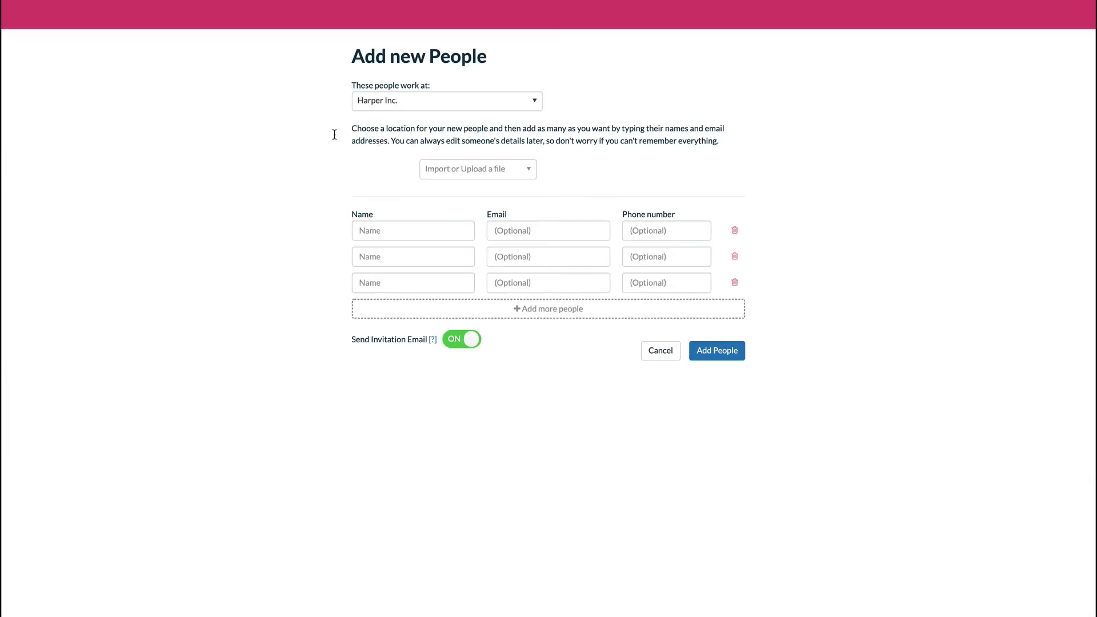
{"action": "left_click", "coordinate": [506, 309]}
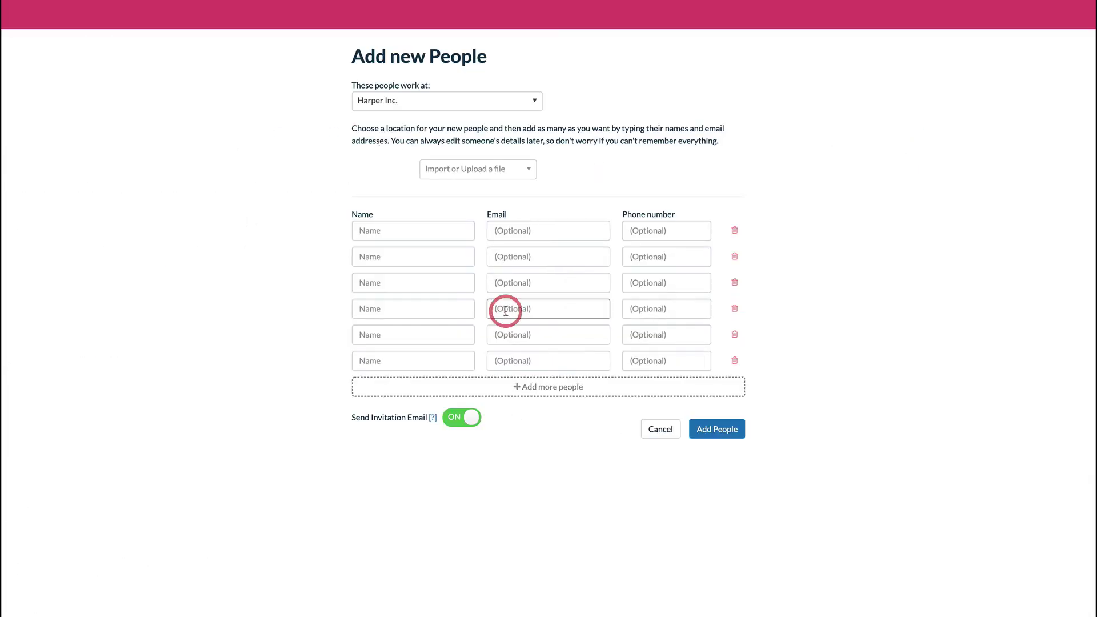
- Enter the four employees' names and create them in Harper Inc
{"action": "left_click", "coordinate": [387, 223]}
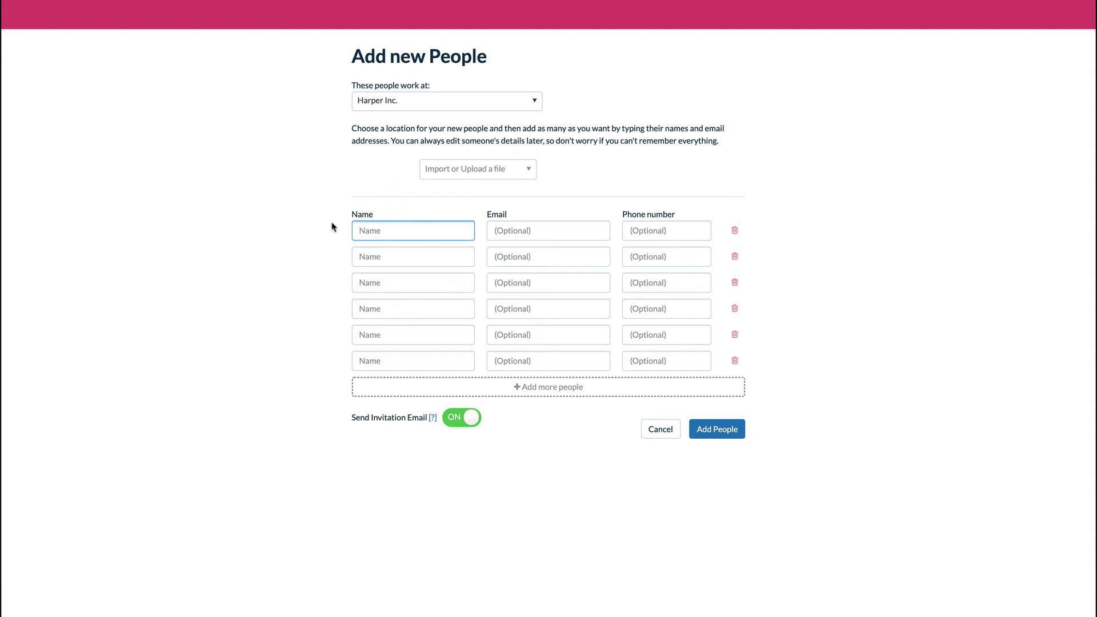
{"action": "type", "text": "Ch"}
{"action": "key", "text": "Tab"}
{"action": "key", "text": "Tab"}
{"action": "key", "text": "Tab"}
{"action": "key", "text": "Tab"}
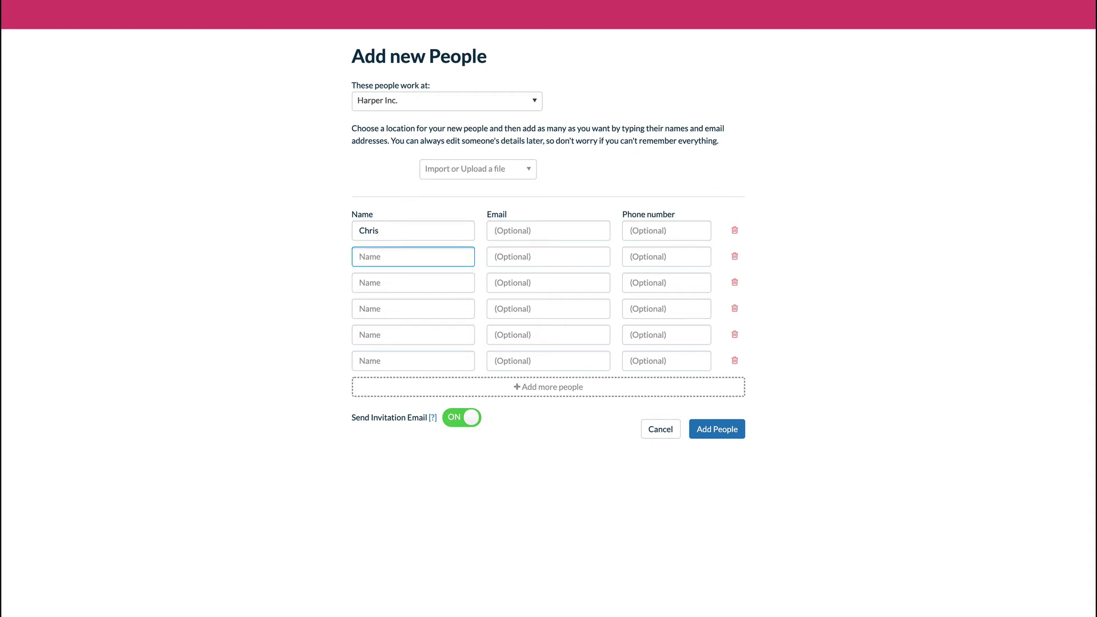
{"action": "type", "text": "Ja"}
{"action": "key", "text": "Tab"}
{"action": "key", "text": "Tab"}
{"action": "key", "text": "Tab"}
{"action": "key", "text": "Tab"}
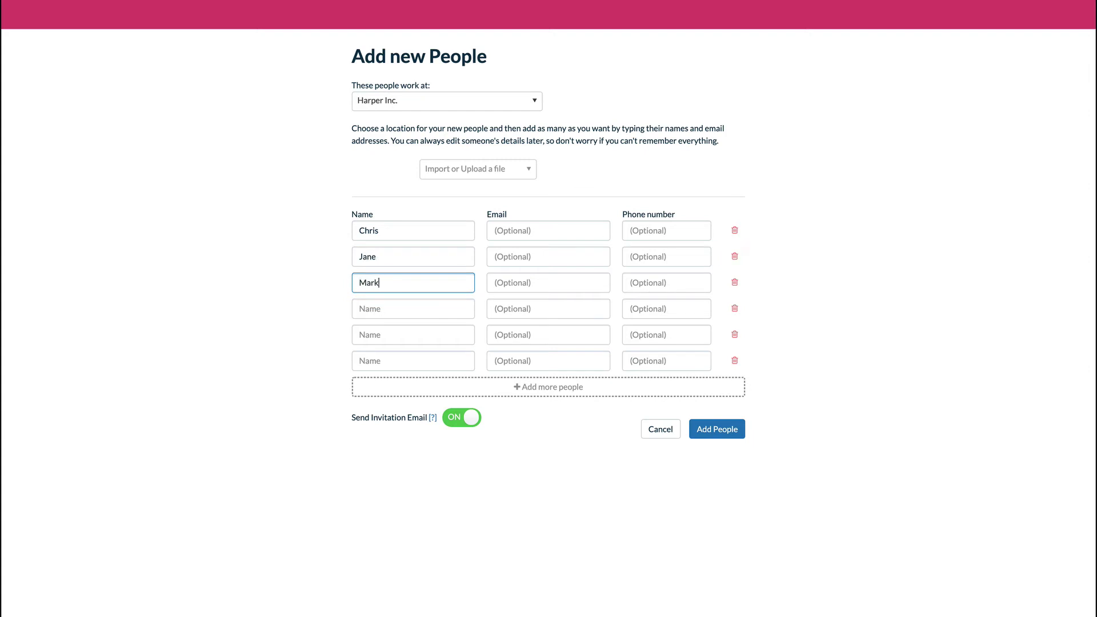
{"action": "key", "text": "Tab"}
{"action": "key", "text": "Tab"}
{"action": "key", "text": "Tab"}
{"action": "key", "text": "Tab"}
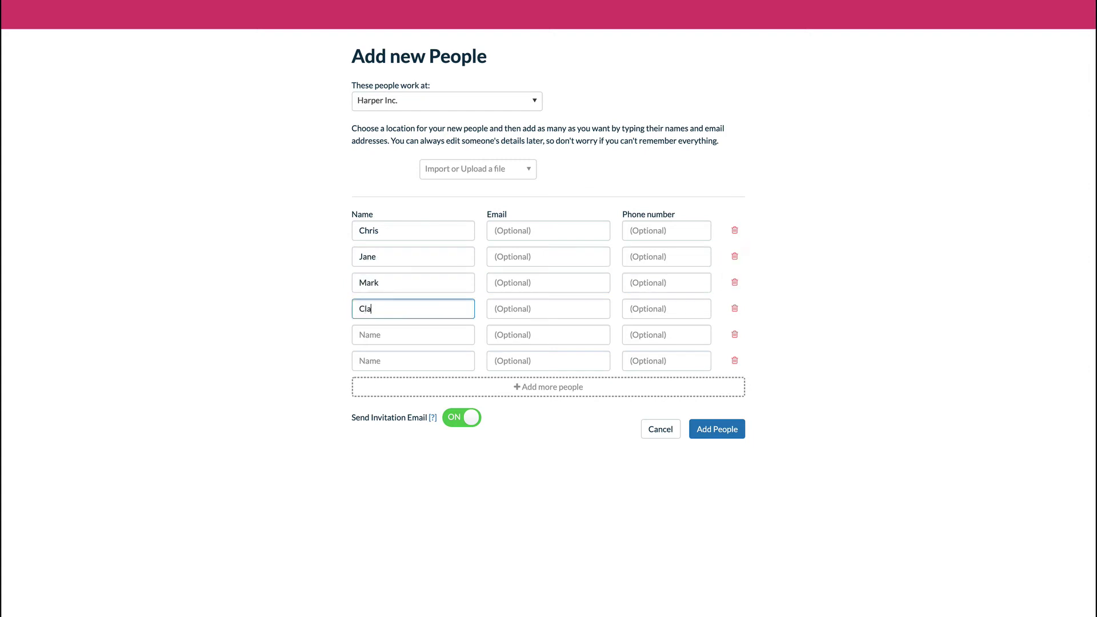
{"action": "left_click", "coordinate": [726, 434]}
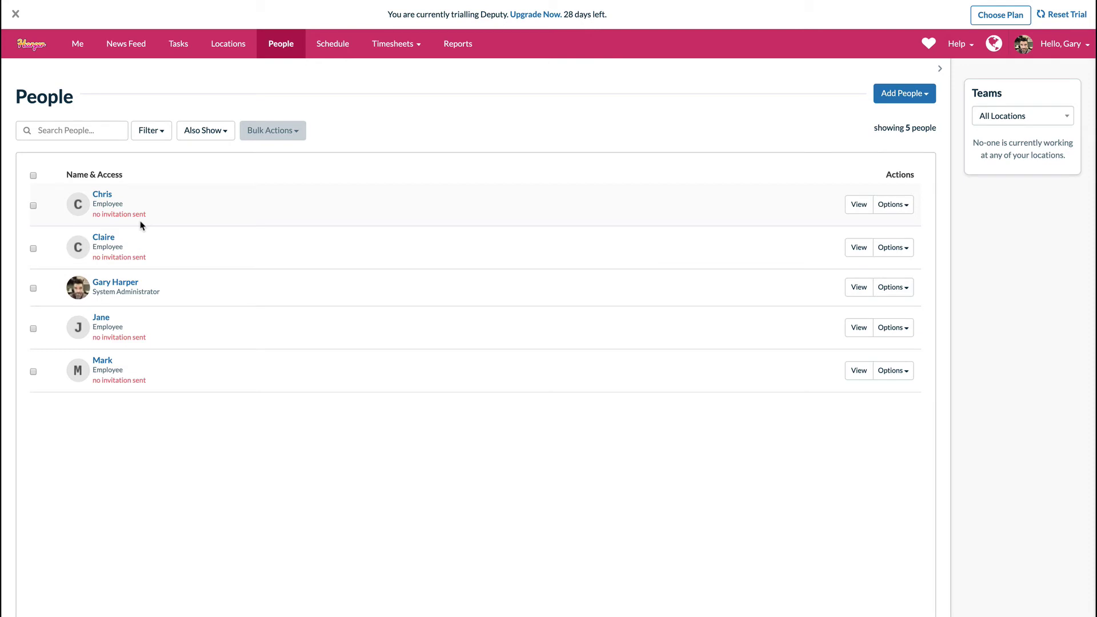
{"action": "left_click", "coordinate": [333, 45]}
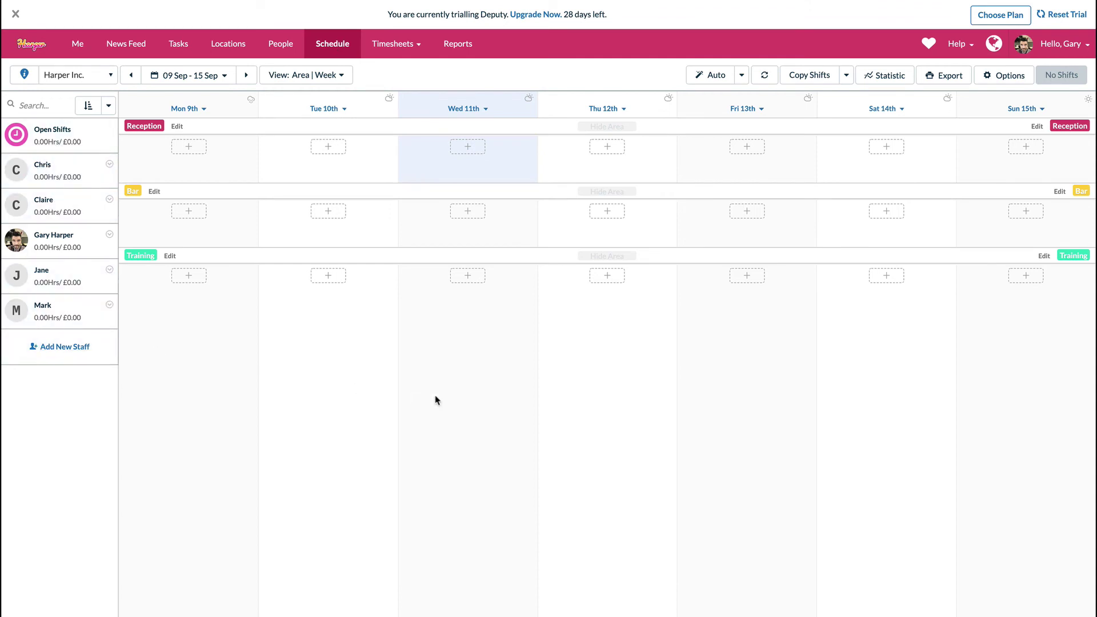
- Create a Thu 12 Sep Reception shift, 10:00 AM–6:00 PM with a 0-minute meal break
{"action": "left_click_drag", "start_coordinate": [46, 171], "coordinate": [598, 146]}
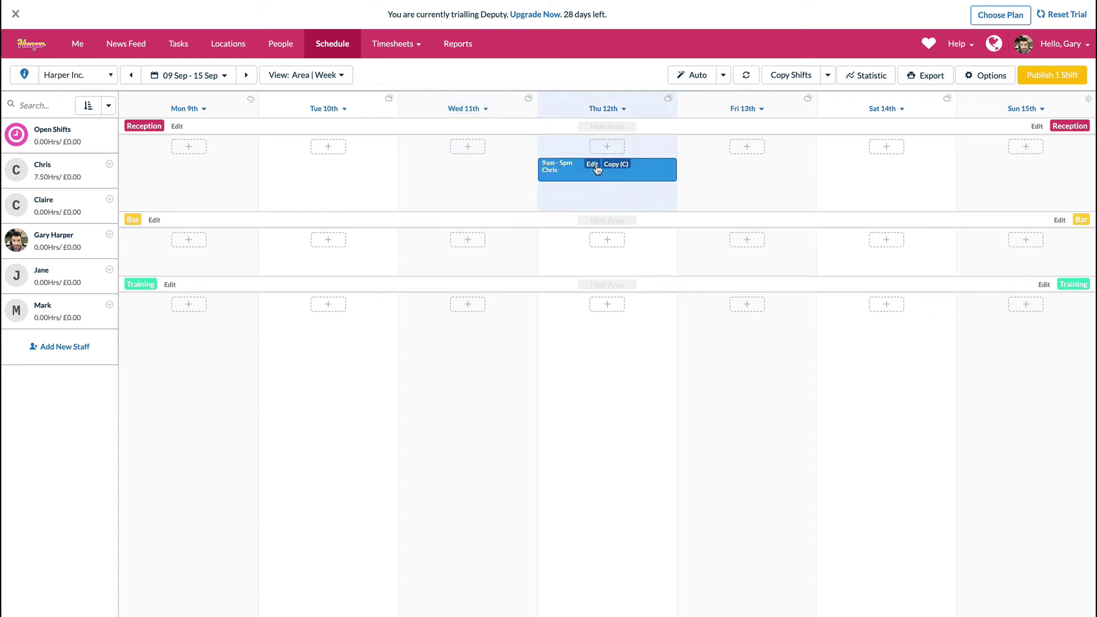
{"action": "left_click", "coordinate": [592, 165]}
{"action": "left_click", "coordinate": [495, 209]}
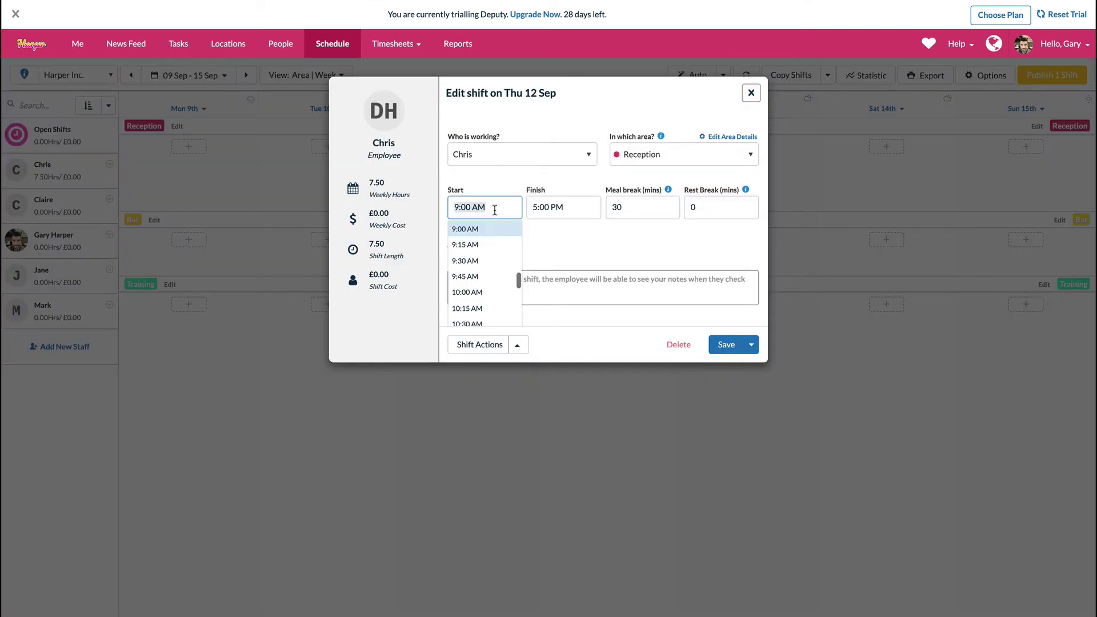
{"action": "key", "text": "BackSpace"}
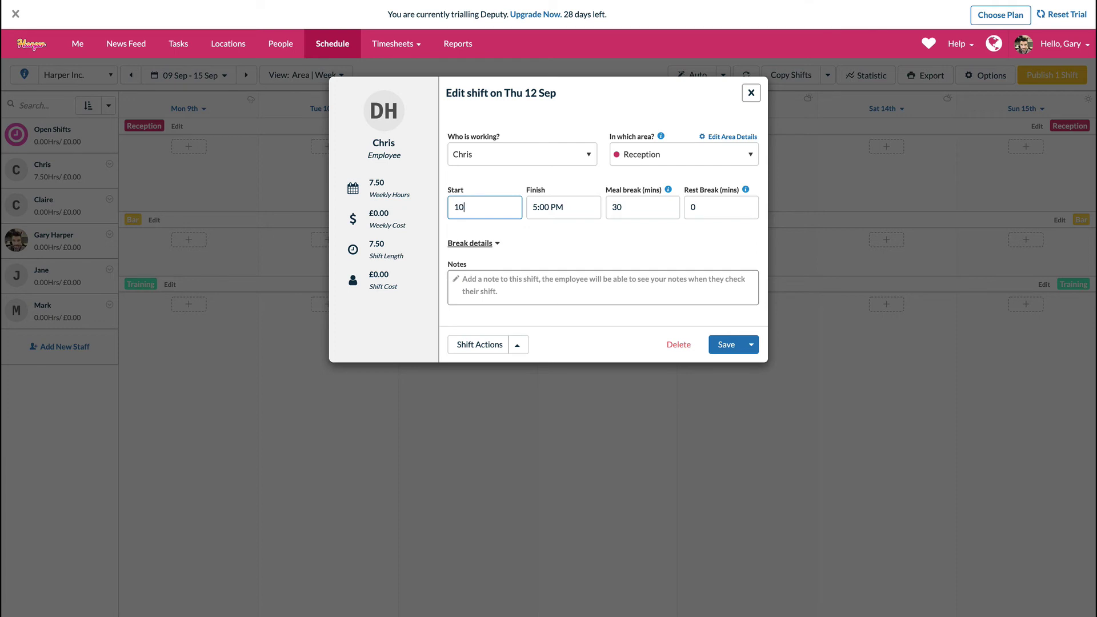
{"action": "type", "text": "10"}
{"action": "key", "text": "Tab"}
{"action": "type", "text": "18"}
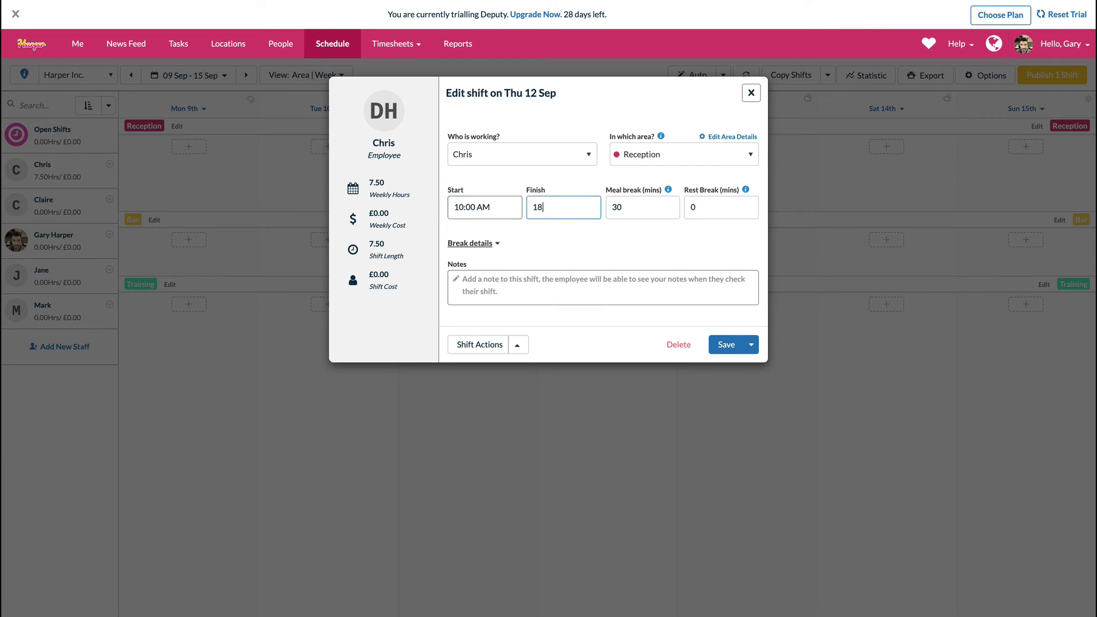
{"action": "key", "text": "Tab"}
{"action": "type", "text": "0"}
{"action": "key", "text": "Tab"}
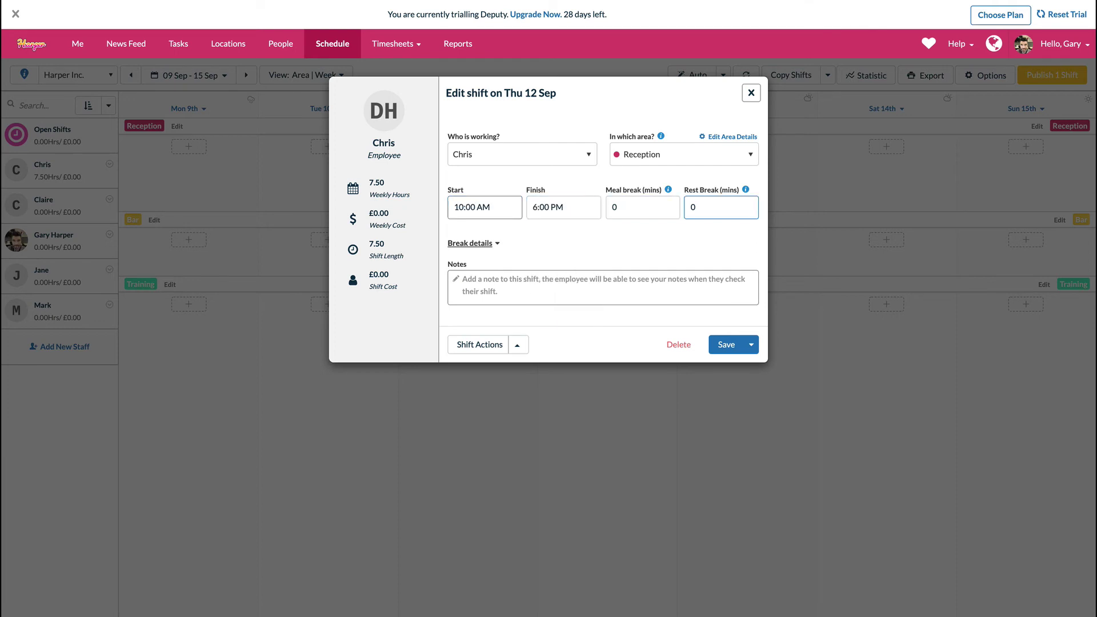
- Add the note 'Notes' to the Thursday shift and save it
{"action": "left_click", "coordinate": [556, 285]}
{"action": "type", "text": "Notes"}
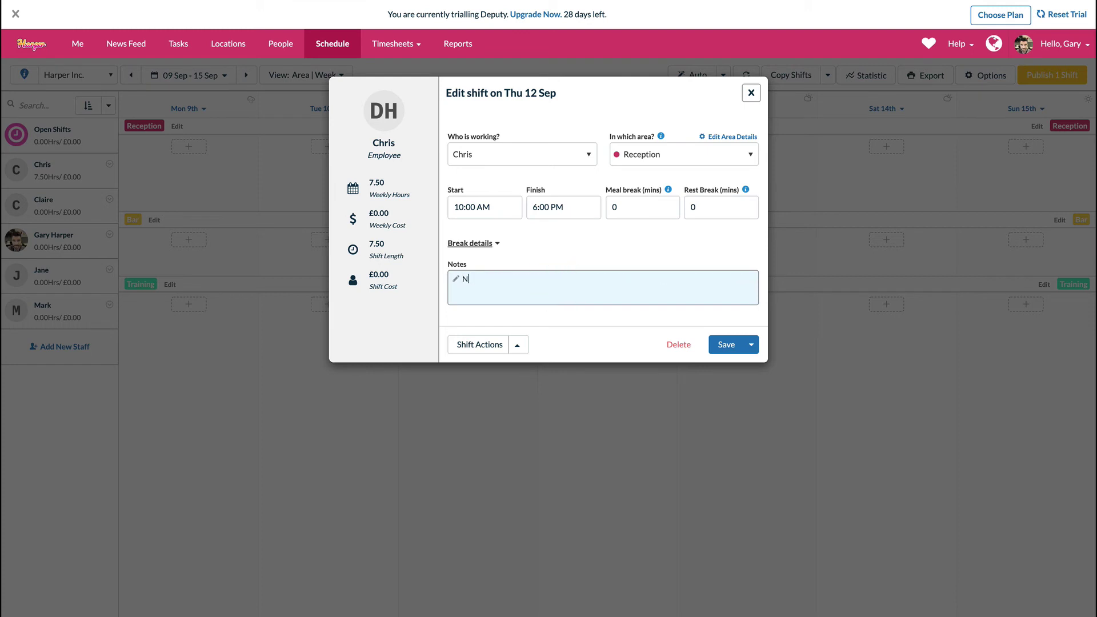
{"action": "left_click", "coordinate": [725, 346]}
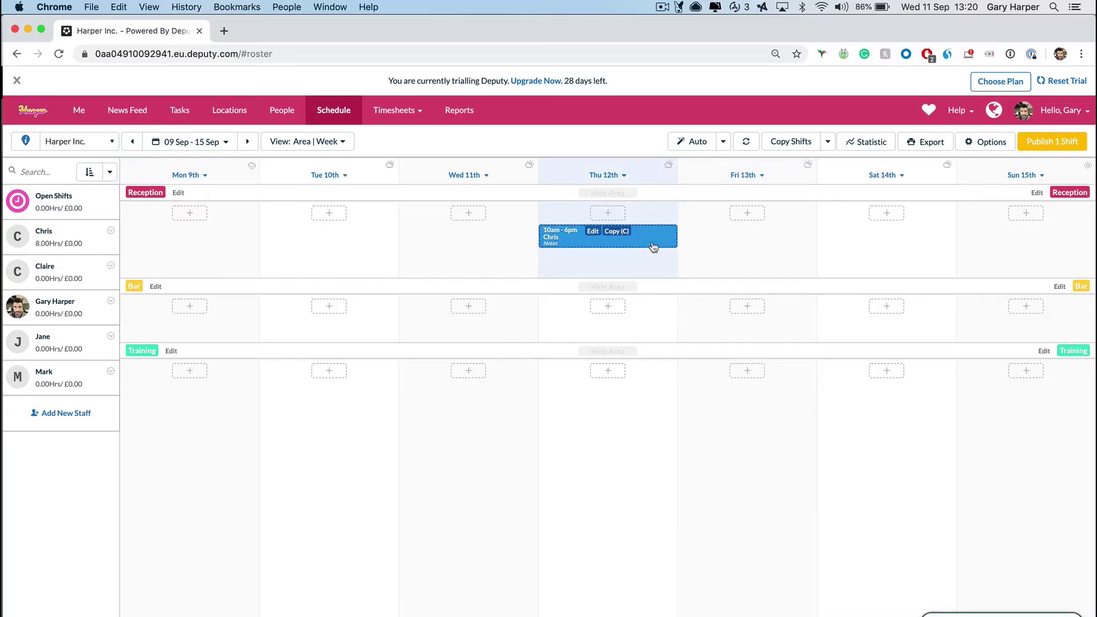
{"action": "key", "text": "v"}
{"action": "key", "text": "v"}
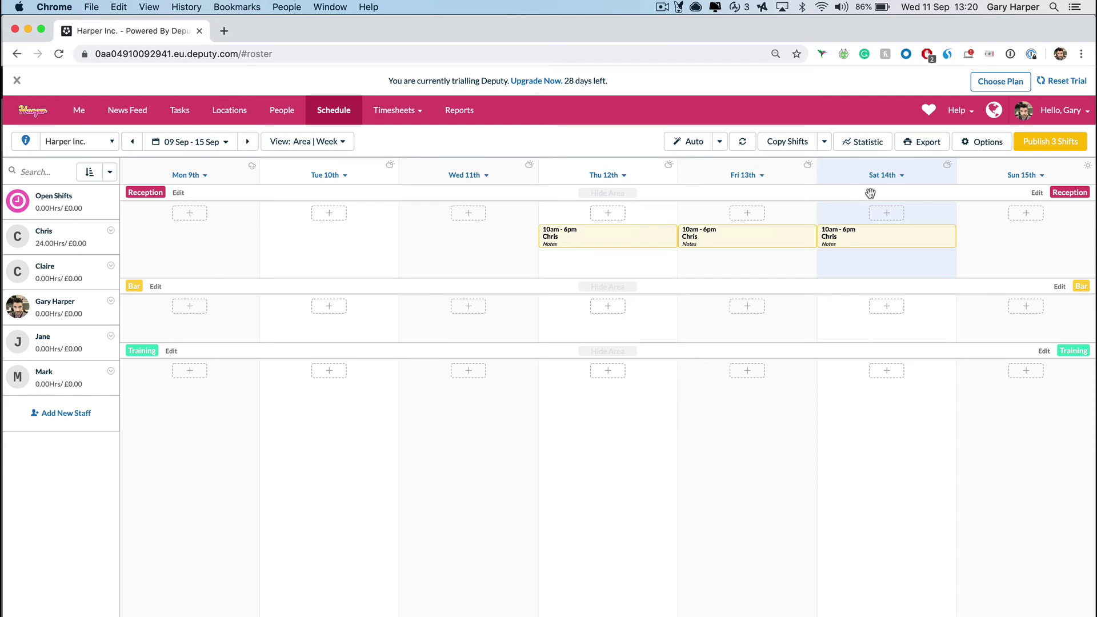
- Open and close the Copy Shifts options, then start a new Monday 9 Sep Bar shift
{"action": "left_click", "coordinate": [784, 141]}
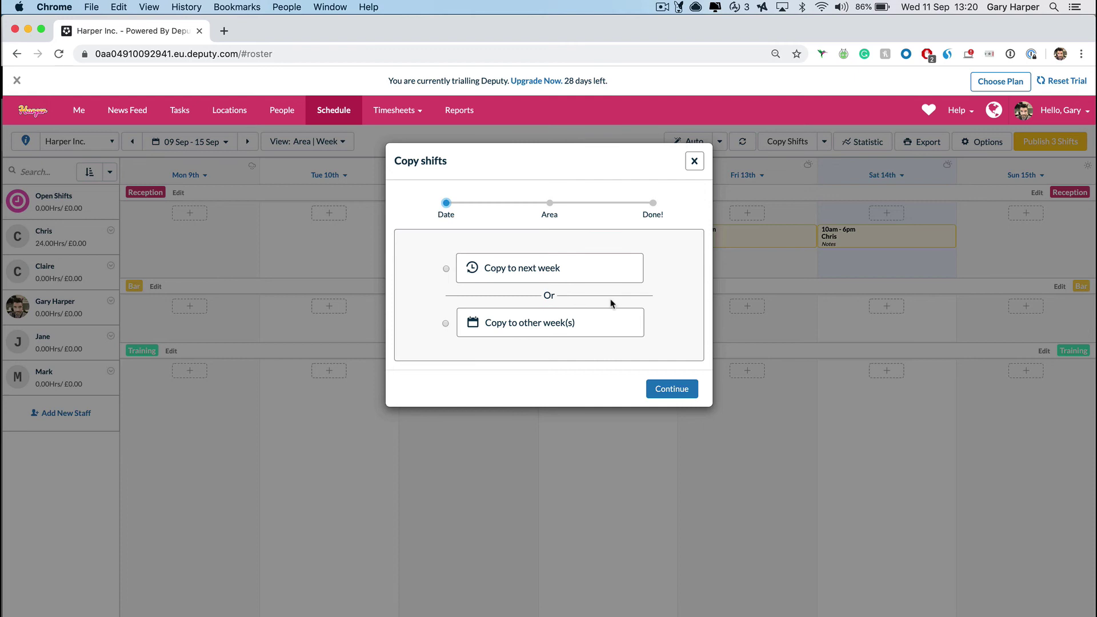
{"action": "left_click", "coordinate": [694, 162]}
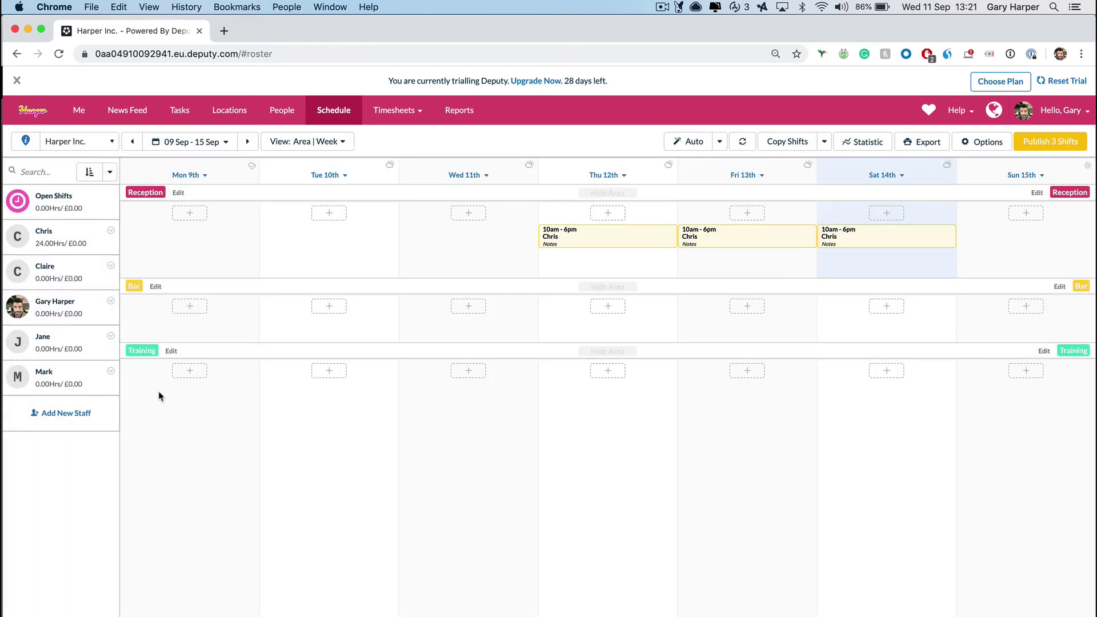
{"action": "left_click", "coordinate": [168, 307]}
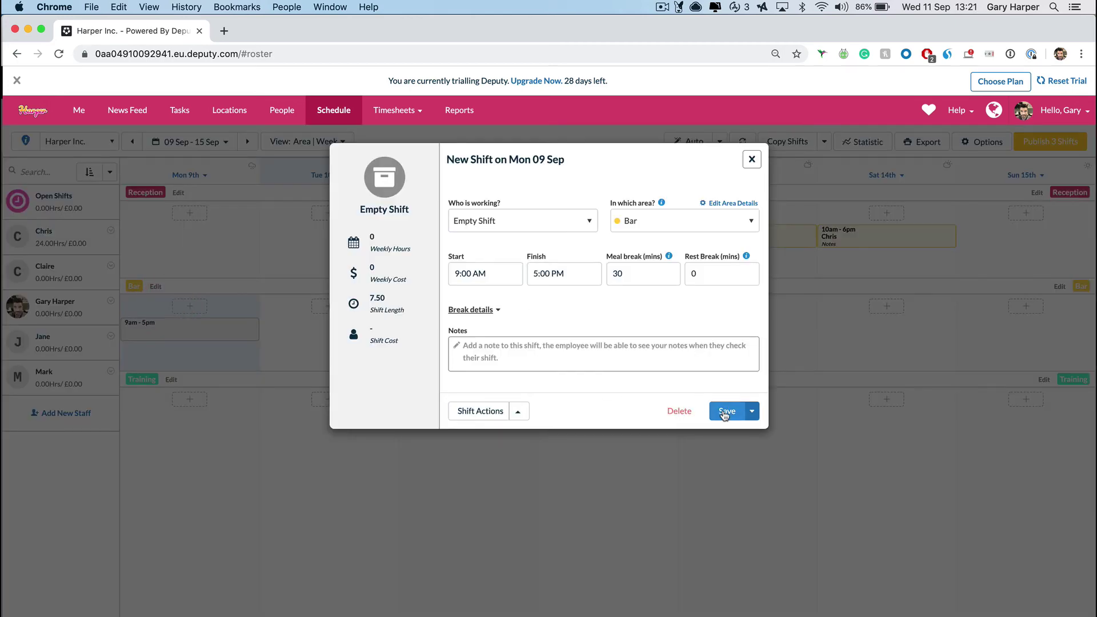
- Save the unassigned 9am–5pm Monday Bar shift and paste copies into Bar, Training and Reception cells through the week
{"action": "left_click", "coordinate": [725, 410]}
{"action": "key", "text": "v"}
{"action": "key", "text": "v"}
{"action": "key", "text": "v"}
{"action": "key", "text": "v"}
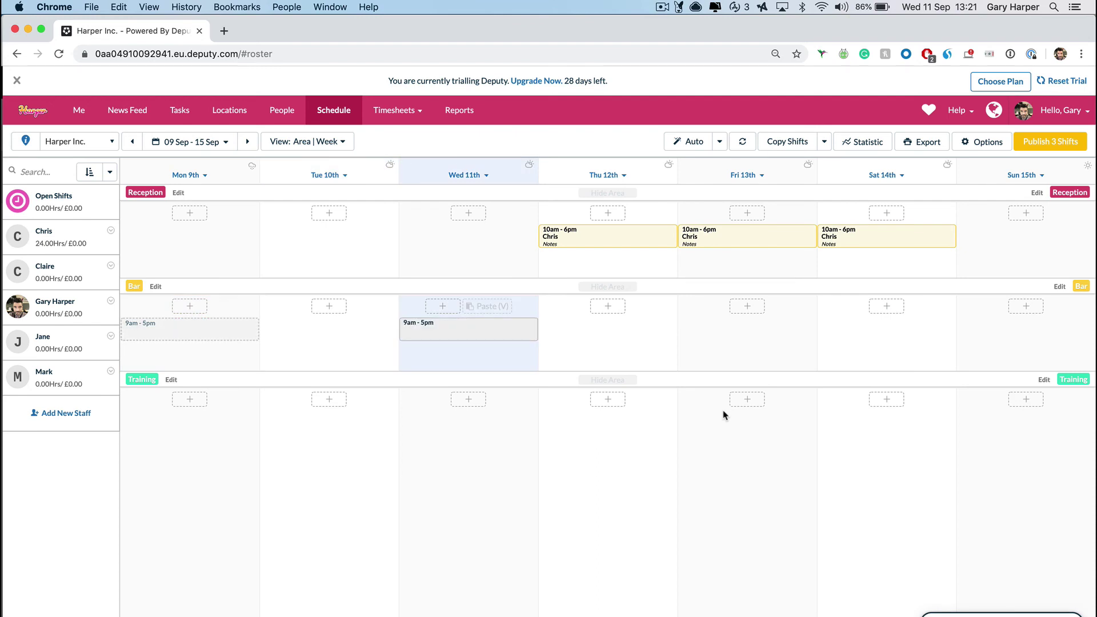
{"action": "key", "text": "v"}
{"action": "key", "text": "v"}
{"action": "key", "text": "v"}
{"action": "key", "text": "v"}
{"action": "key", "text": "v"}
{"action": "key", "text": "v"}
{"action": "key", "text": "v"}
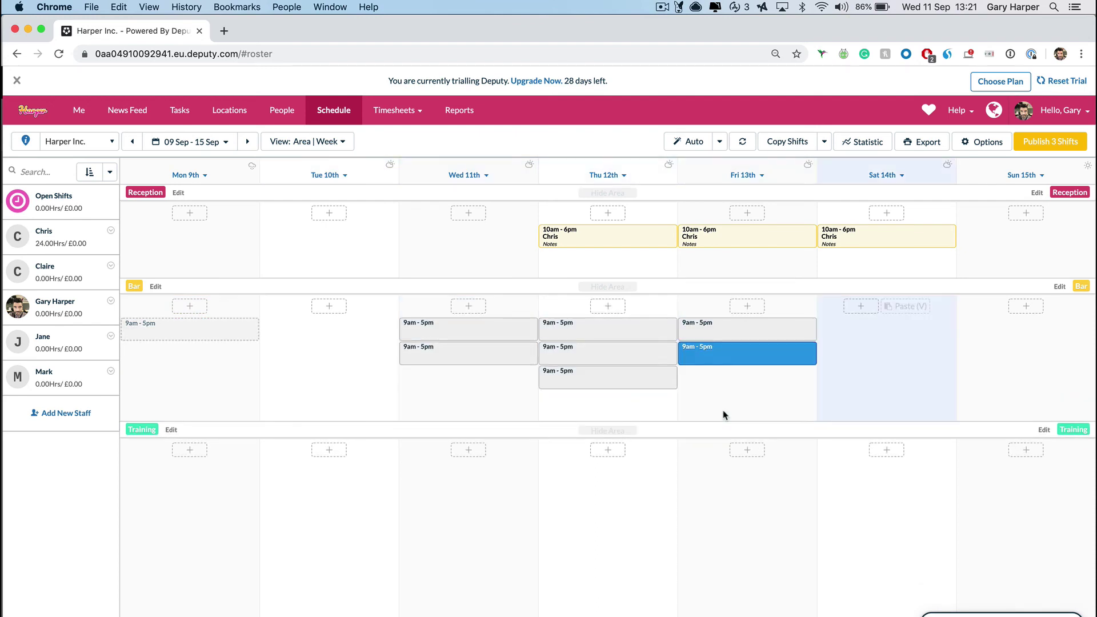
{"action": "key", "text": "v"}
{"action": "key", "text": "v"}
{"action": "key", "text": "v"}
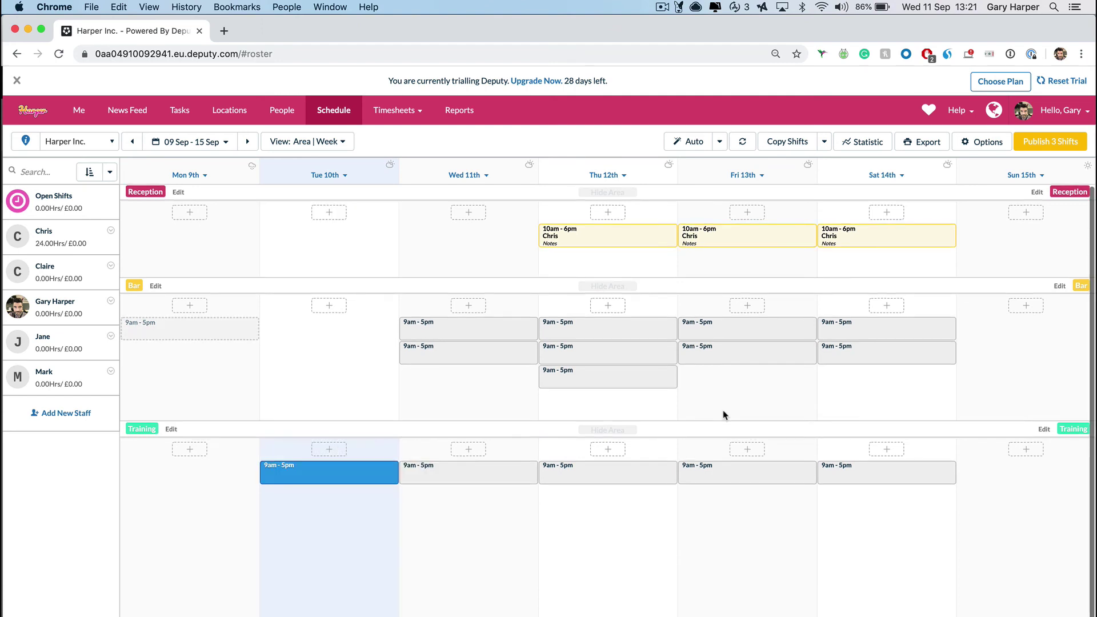
{"action": "key", "text": "v"}
{"action": "key", "text": "v"}
{"action": "key", "text": "v"}
{"action": "key", "text": "v"}
{"action": "key", "text": "v"}
{"action": "key", "text": "v"}
{"action": "key", "text": "v"}
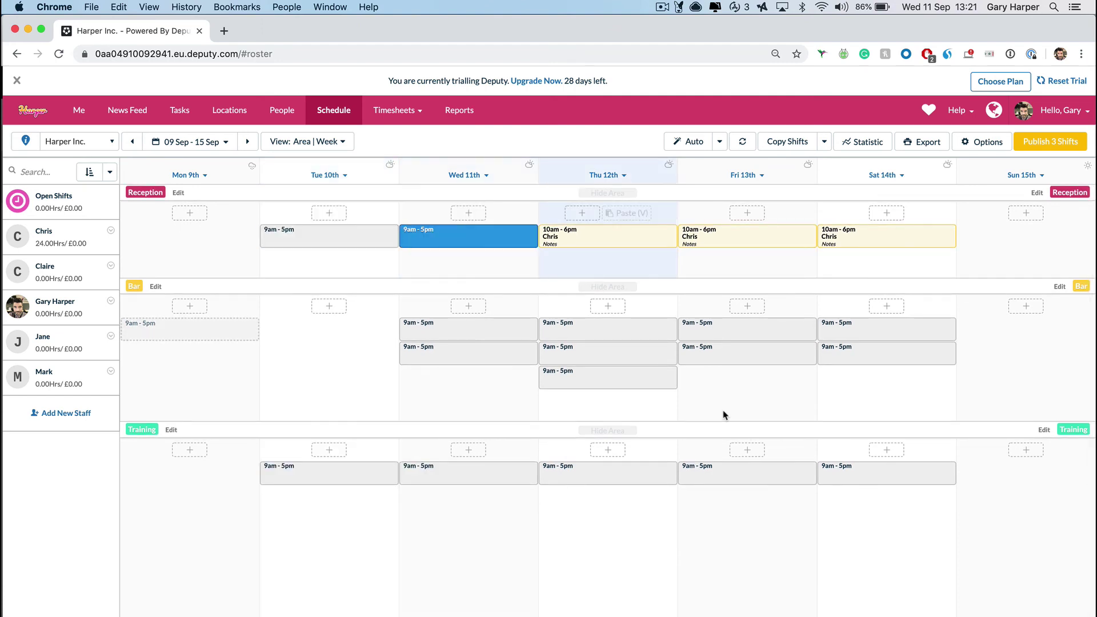
{"action": "key", "text": "v"}
{"action": "key", "text": "v"}
{"action": "key", "text": "v"}
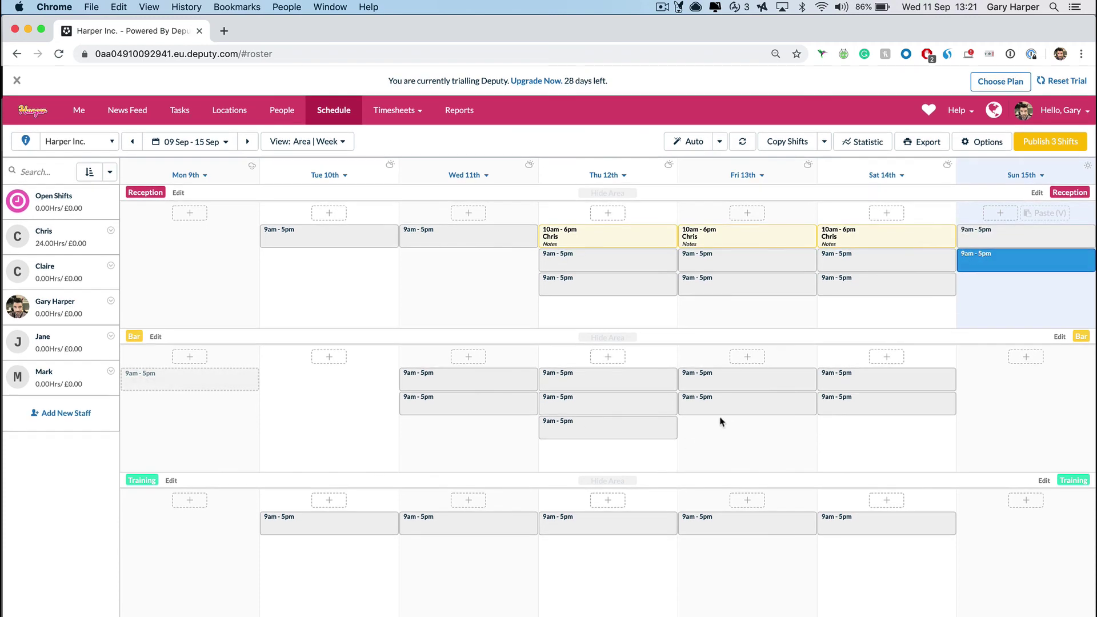
- Auto-fill the empty shifts so staff are assigned automatically
{"action": "left_click", "coordinate": [719, 142]}
{"action": "left_click", "coordinate": [696, 184]}
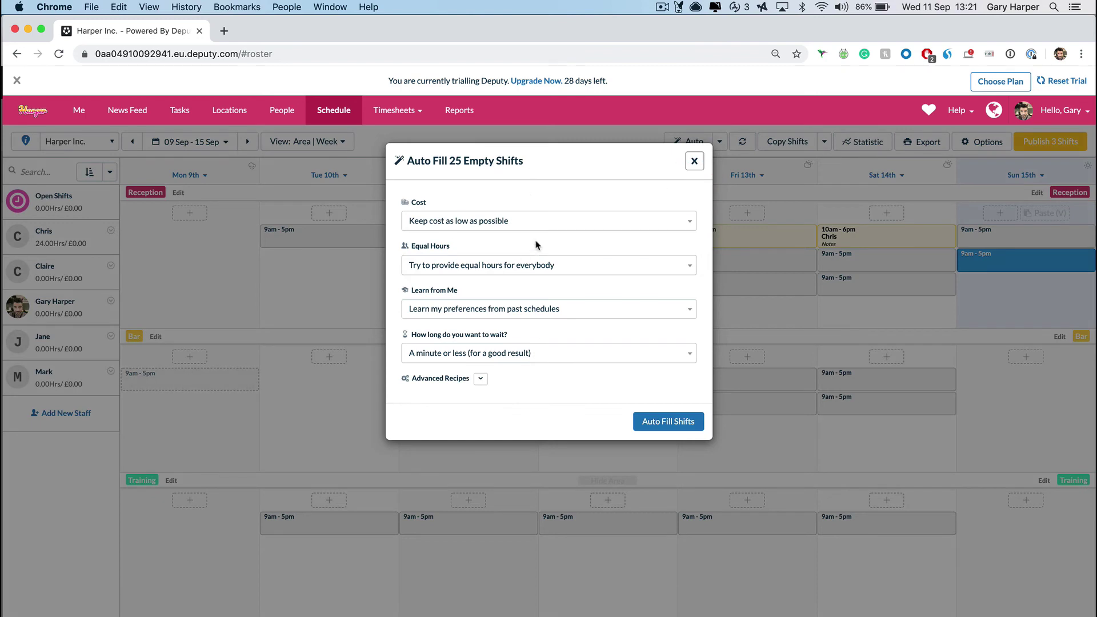
{"action": "left_click", "coordinate": [667, 422]}
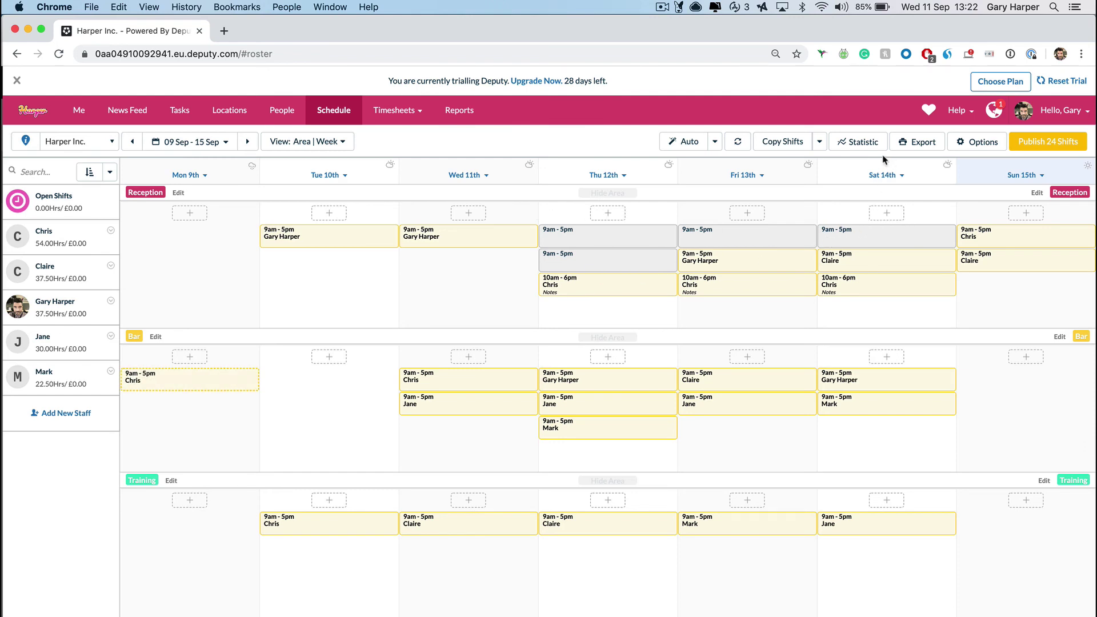
- Mark the remaining empty Reception shifts as Open shifts
{"action": "left_click", "coordinate": [987, 143]}
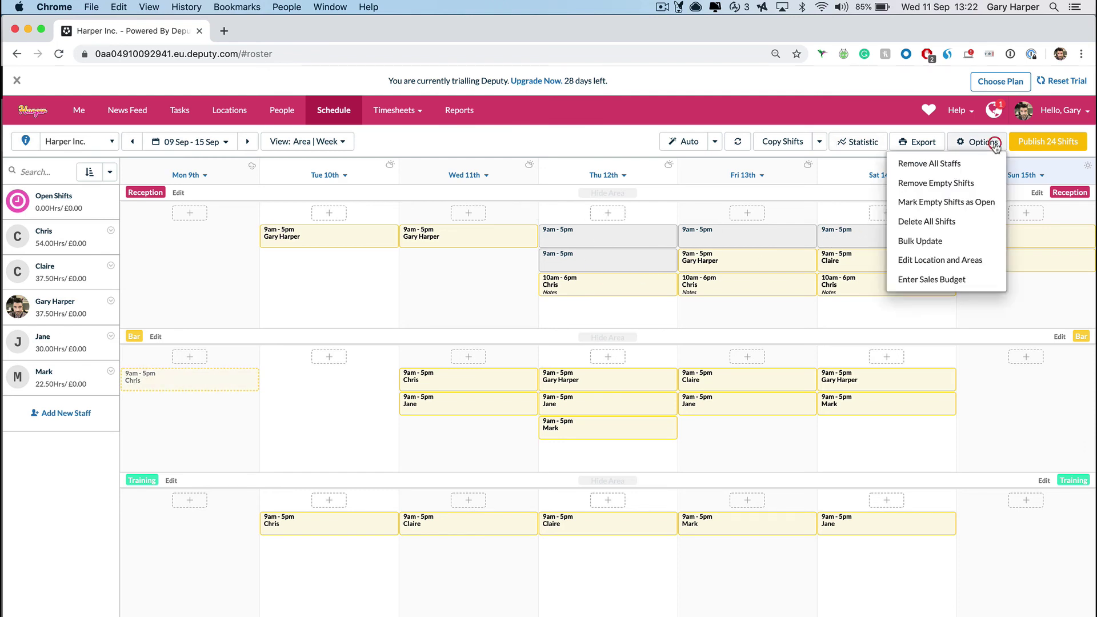
{"action": "left_click", "coordinate": [967, 203]}
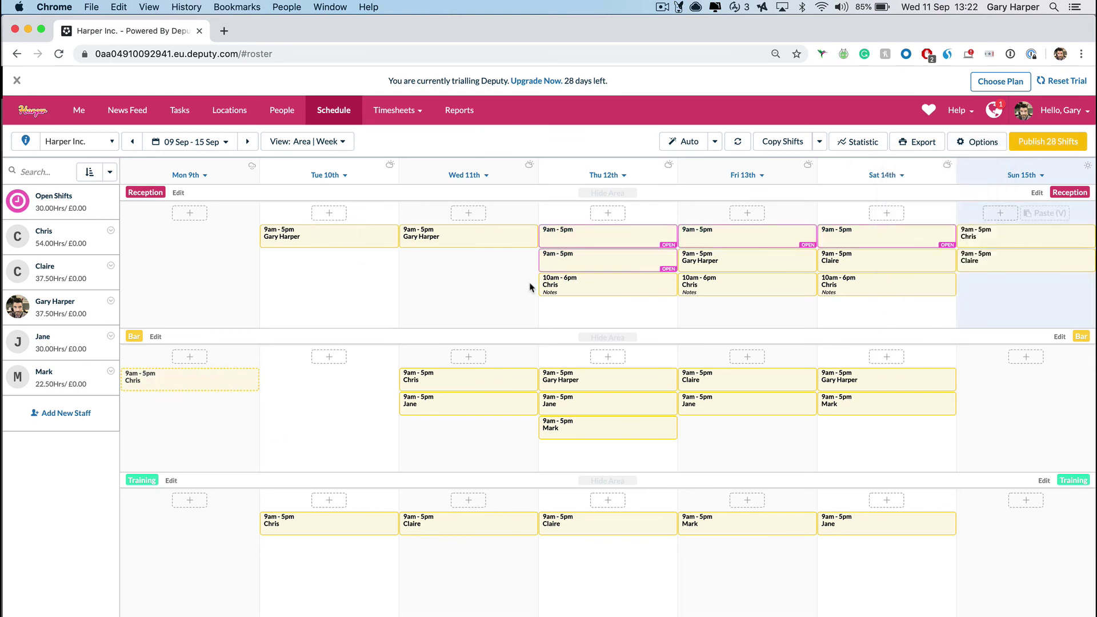
{"action": "mouse_move", "coordinate": [608, 256]}
{"action": "mouse_move", "coordinate": [878, 239]}
- Save this week's shifts as the 'minimum requirements' shift template
{"action": "left_click", "coordinate": [825, 148]}
{"action": "left_click", "coordinate": [779, 201]}
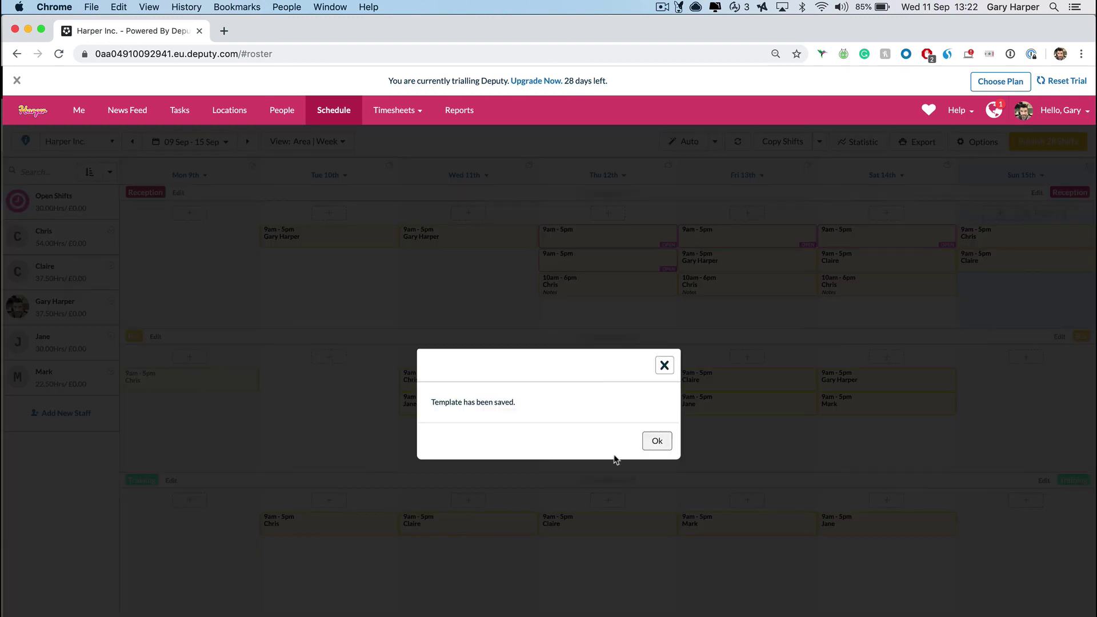
{"action": "left_click", "coordinate": [652, 444]}
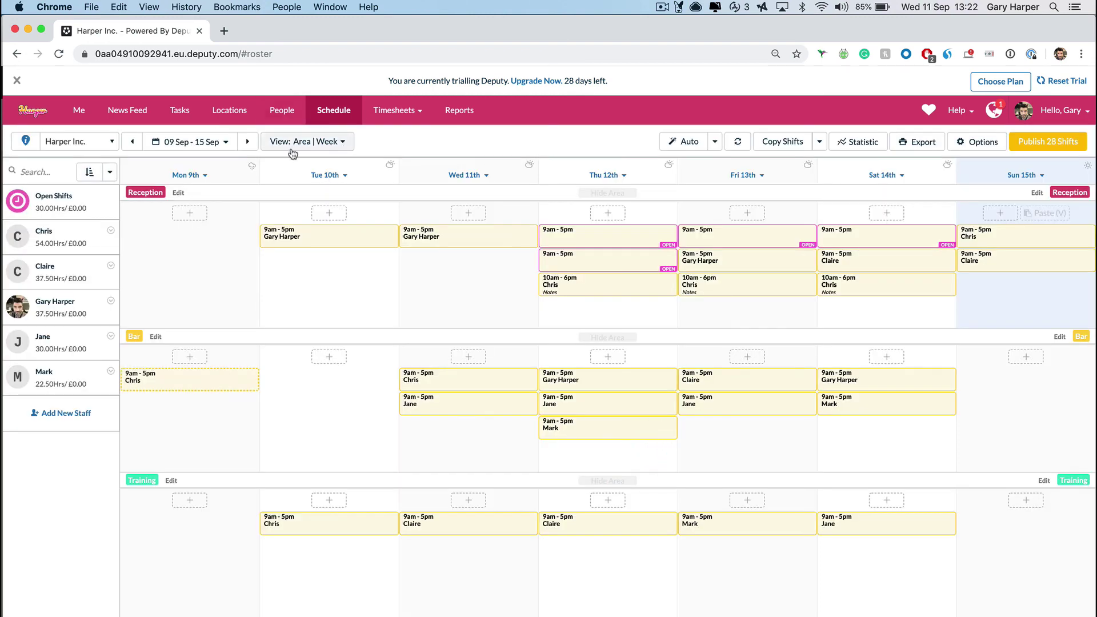
- Load the 'minimum requirements' template into the 16–22 Sep week
{"action": "left_click", "coordinate": [249, 143]}
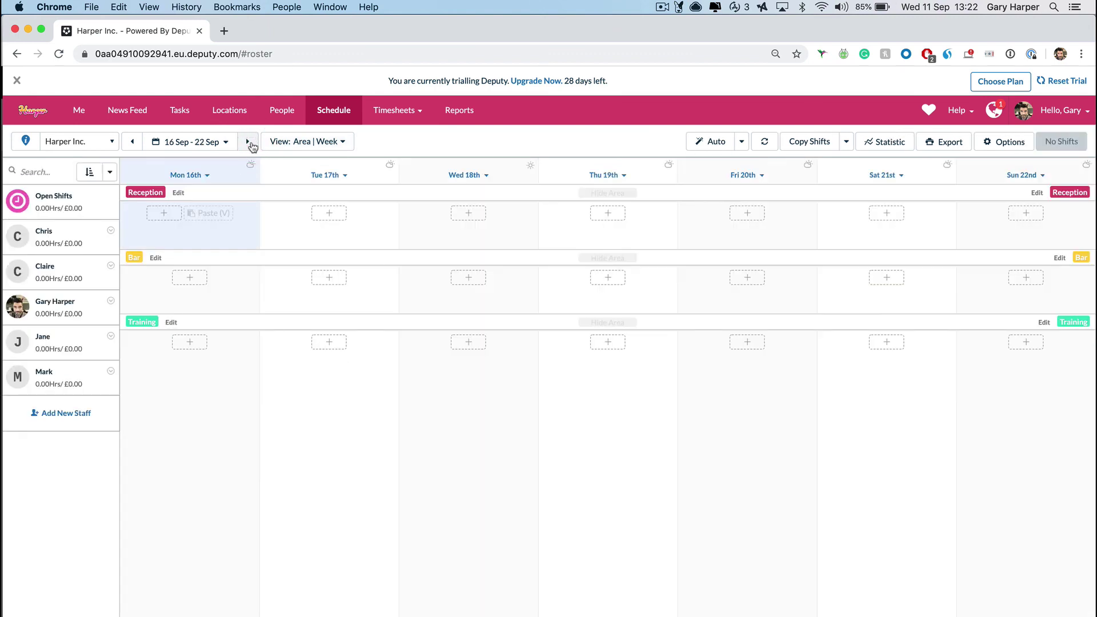
{"action": "left_click", "coordinate": [846, 142]}
{"action": "left_click", "coordinate": [779, 221]}
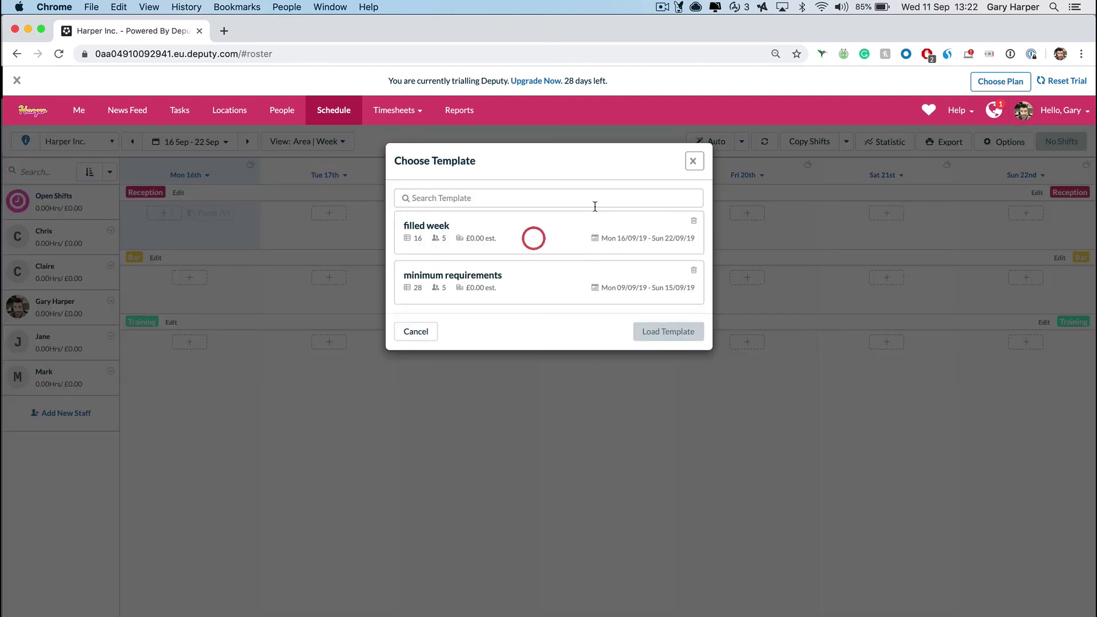
{"action": "left_click", "coordinate": [674, 355]}
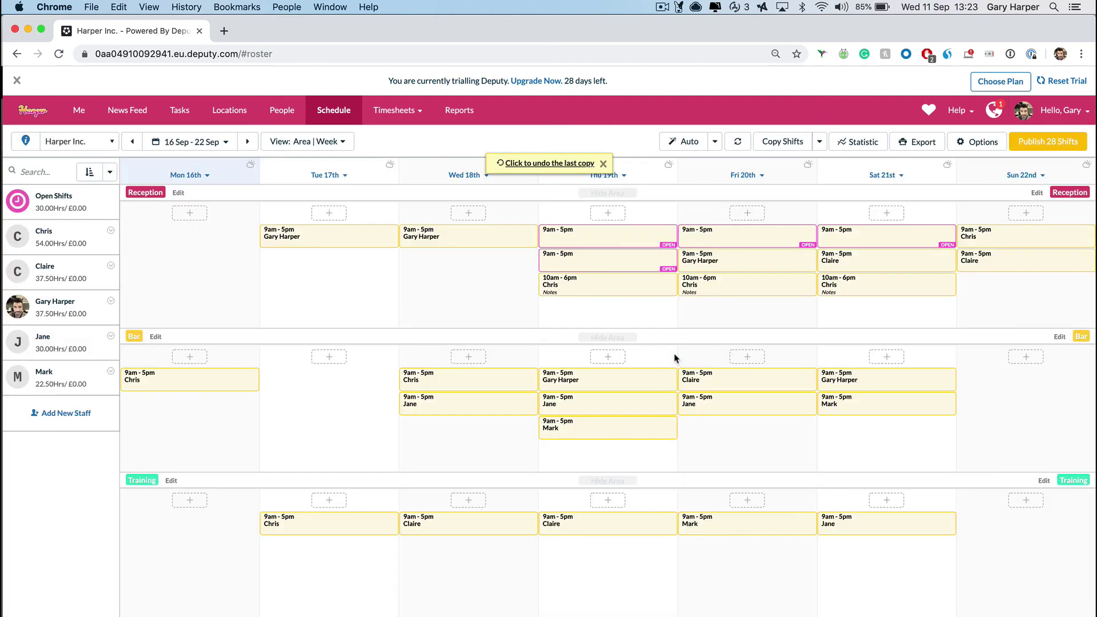